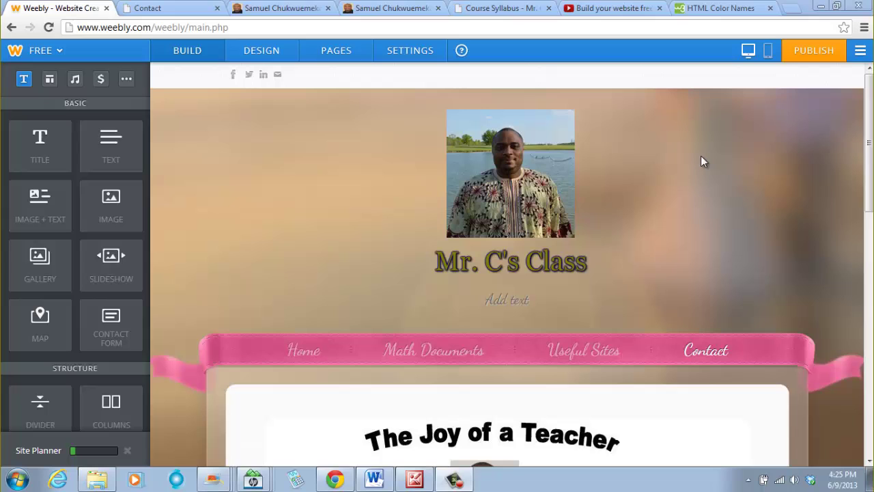
Open the tutorial website's Mathematics section and view its Algebra videos list.
left_click(282, 9)
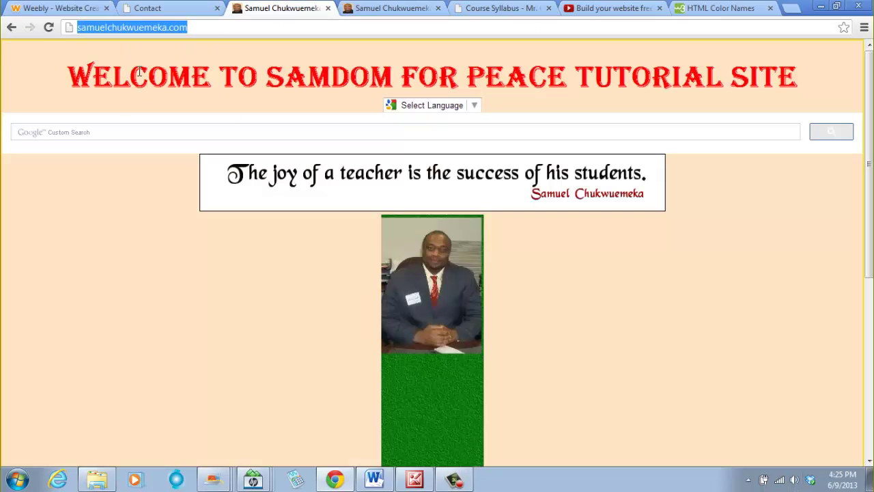
left_click(221, 27)
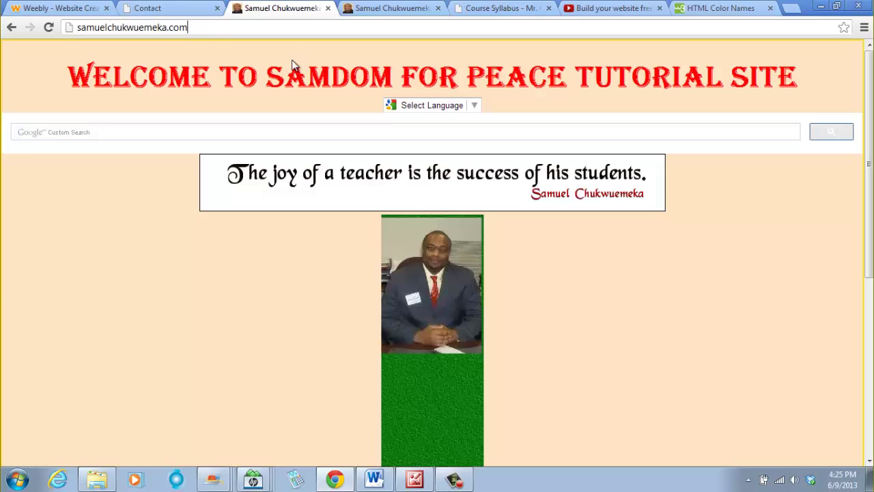
left_click(417, 282)
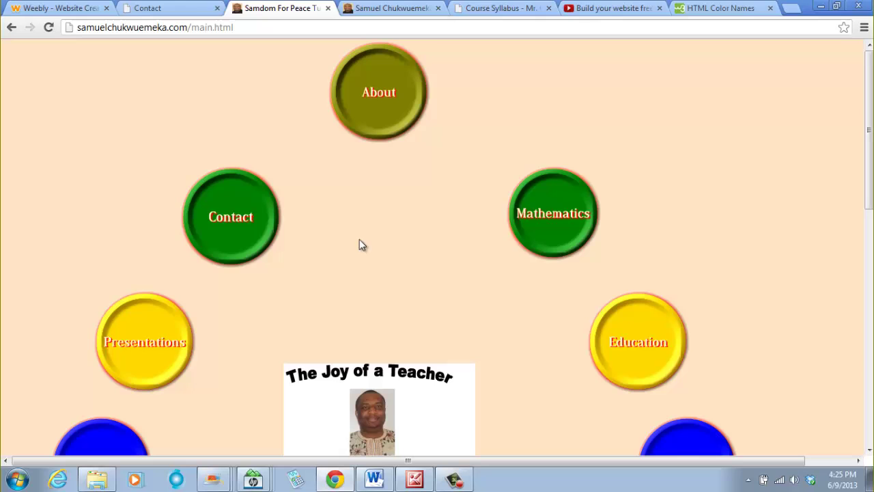
left_click(532, 220)
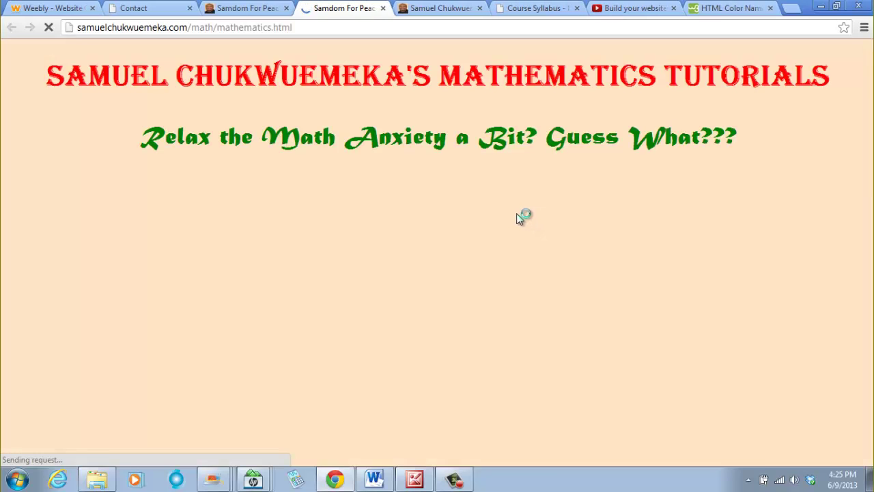
scroll(625, 354, "down", 2)
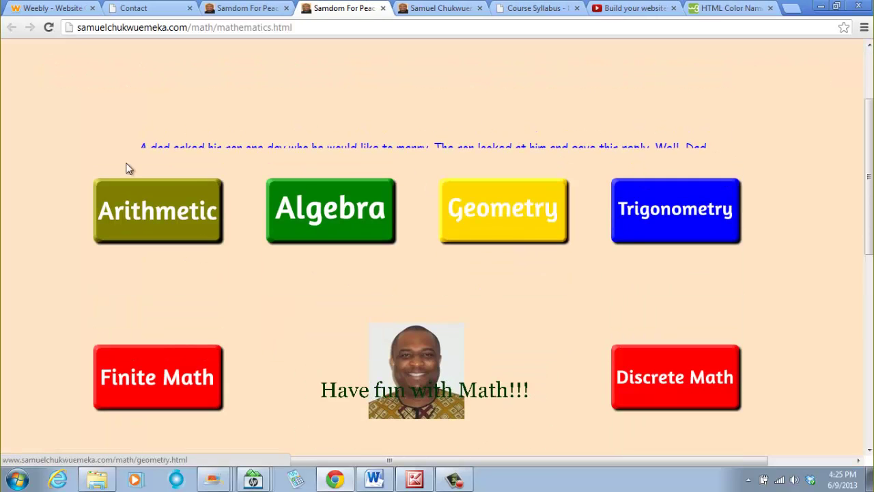
left_click(320, 218)
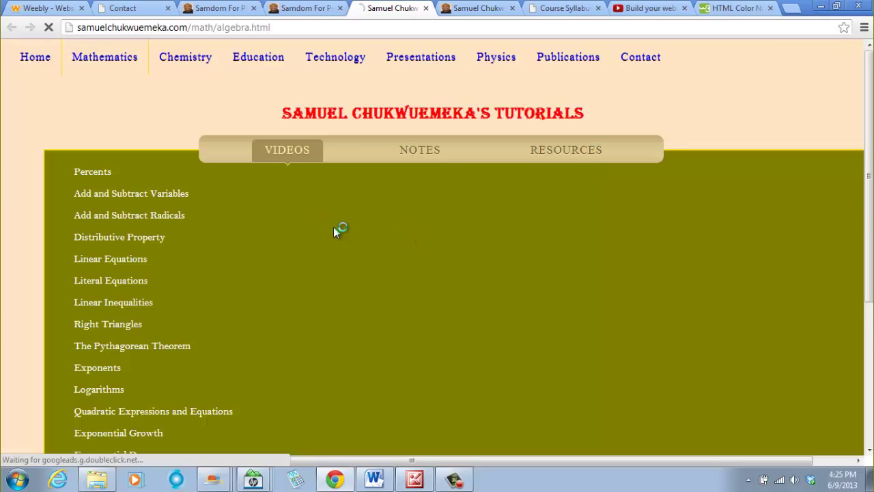
scroll(381, 282, "down", 1)
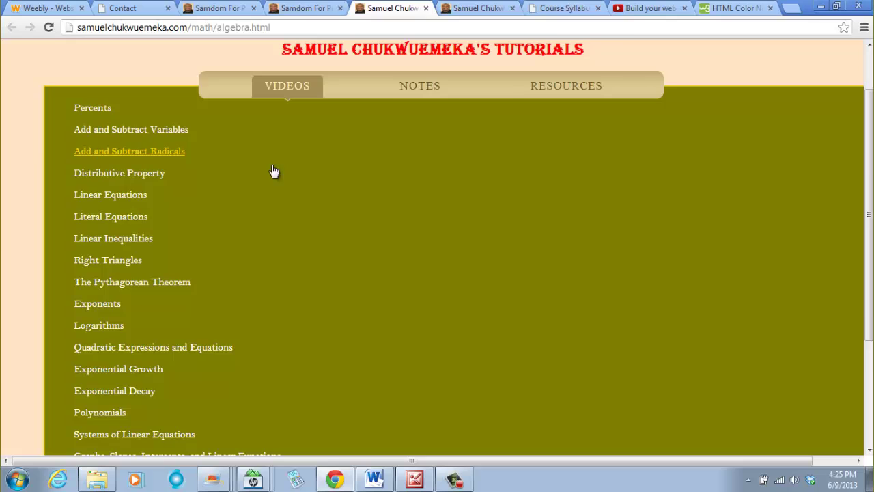
scroll(287, 181, "up", 1)
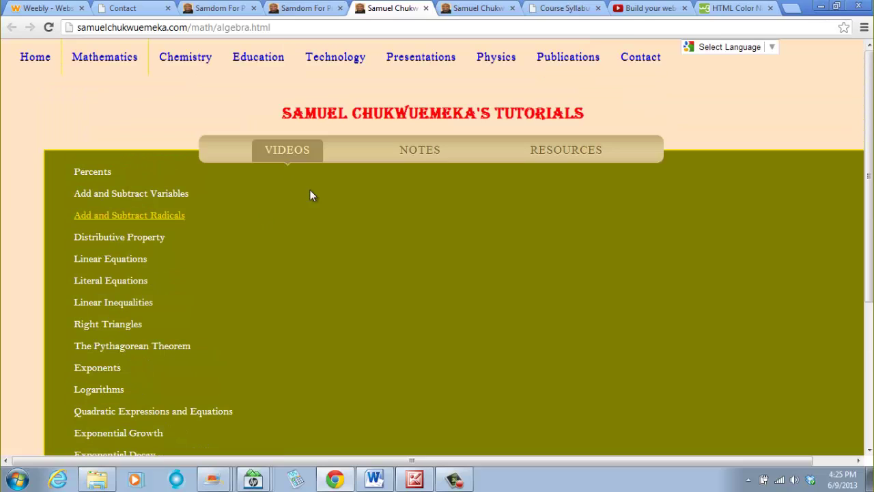
Review the links in the Algebra resources list on the tutorial website.
left_click(577, 159)
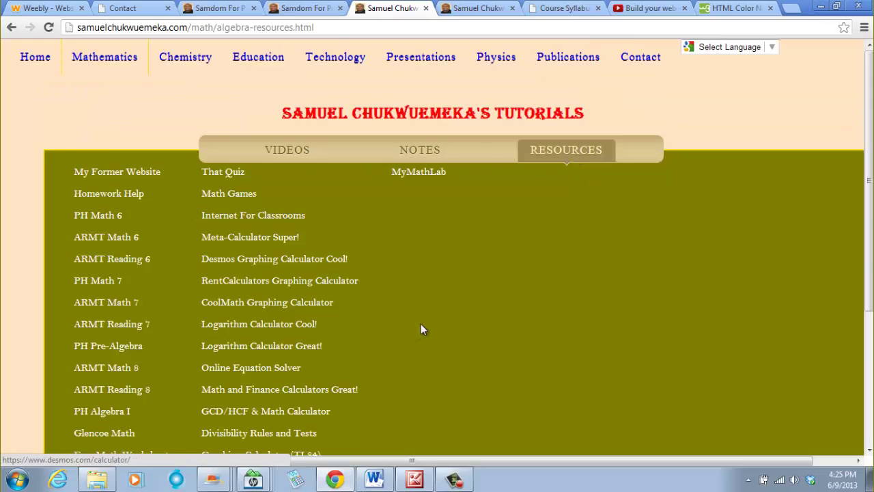
scroll(421, 323, "down", 3)
scroll(414, 311, "up", 3)
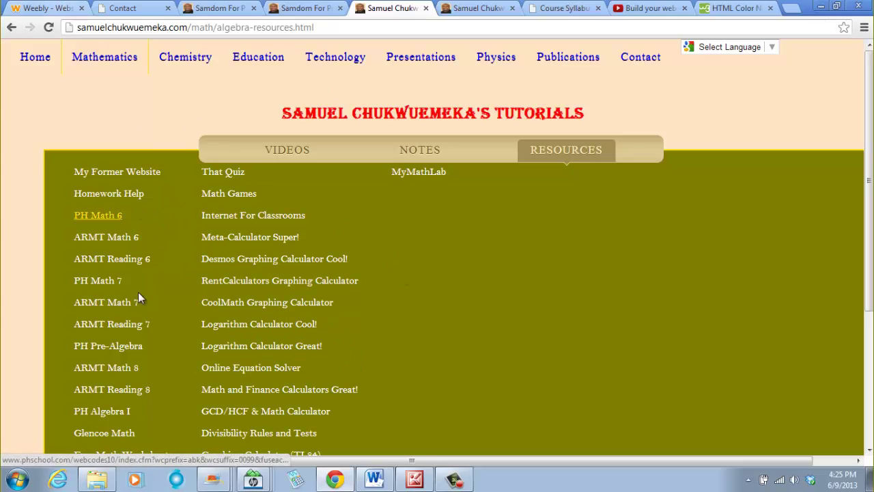
scroll(242, 362, "down", 3)
scroll(241, 301, "up", 3)
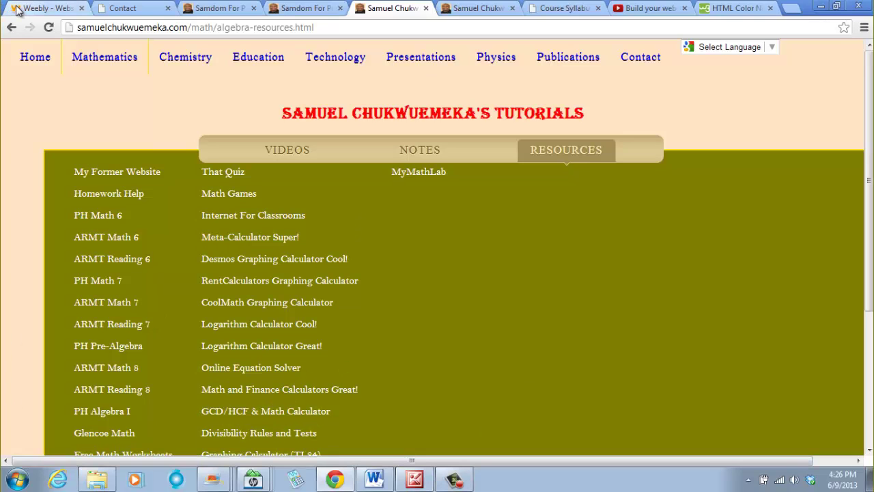
Switch to the Weebly editor and add a text element to the empty content area of the Useful Sites page.
left_click(39, 5)
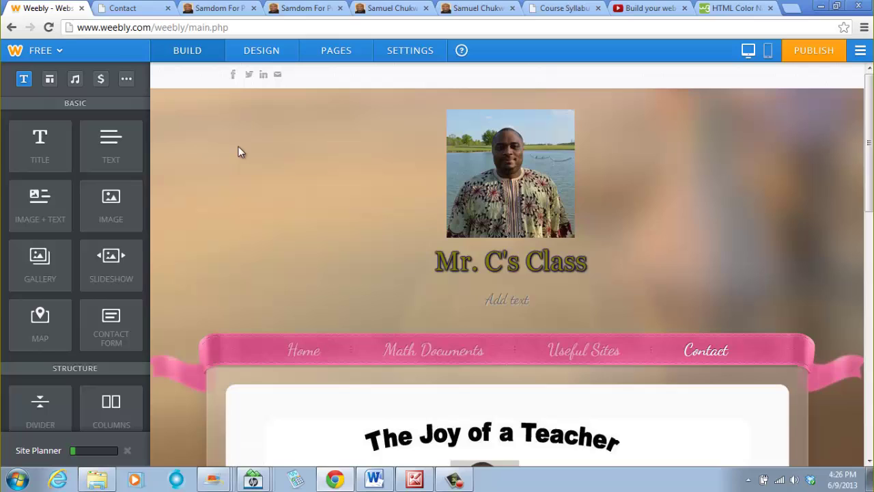
scroll(710, 203, "down", 2)
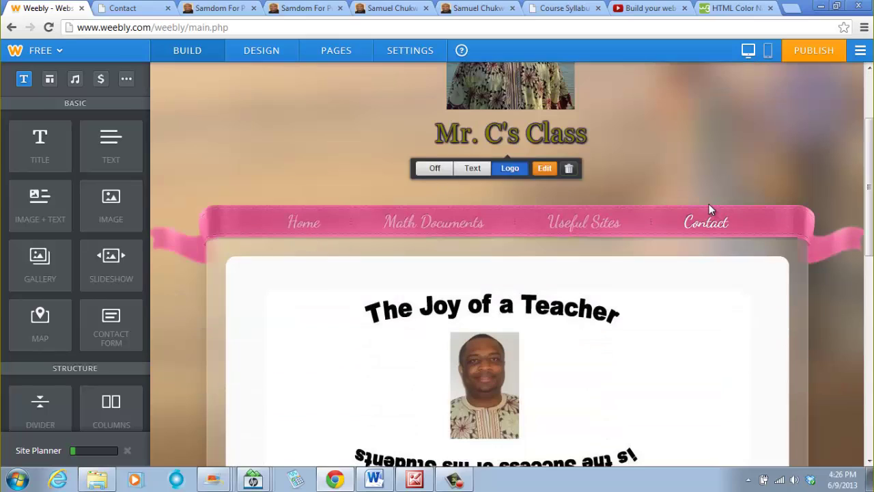
left_click(572, 224)
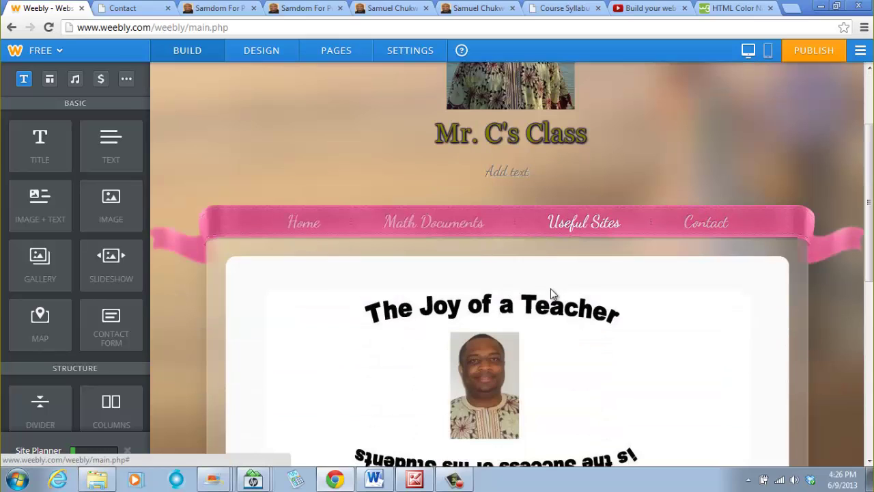
scroll(552, 292, "down", 6)
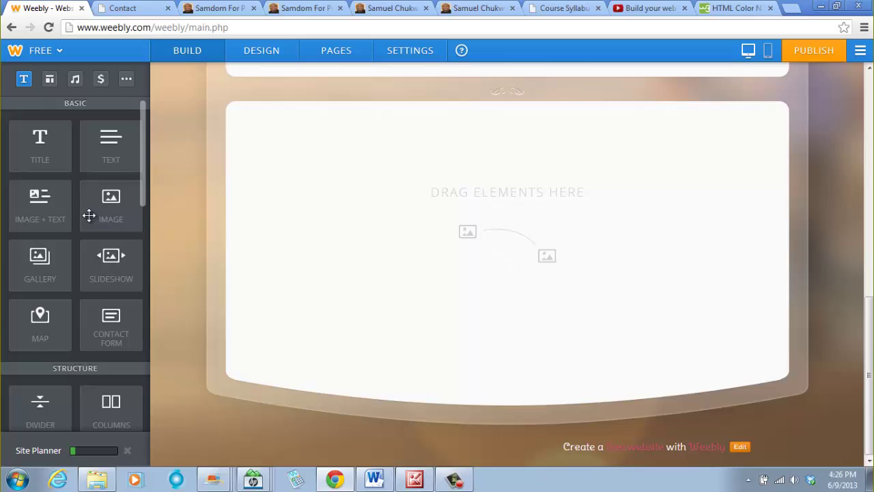
left_click_drag(103, 154, 330, 189)
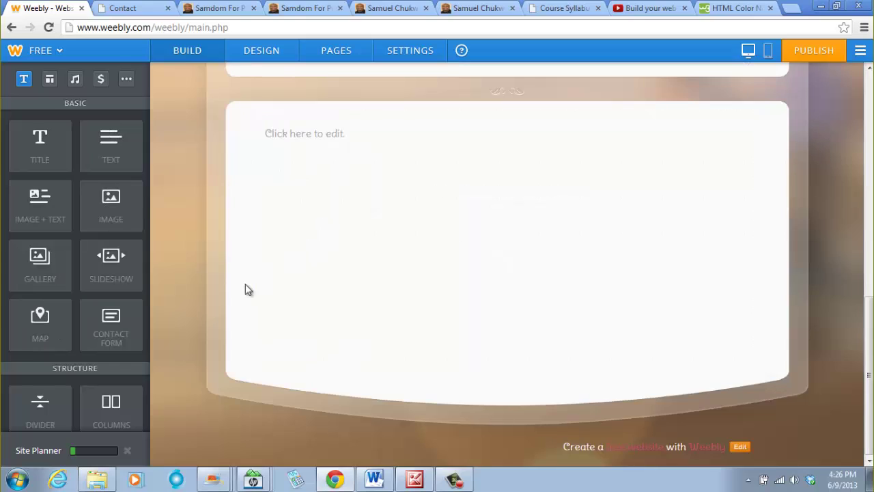
Enter the teacher's full name in the possessive followed by "Website" as the text element's first line.
left_click(294, 136)
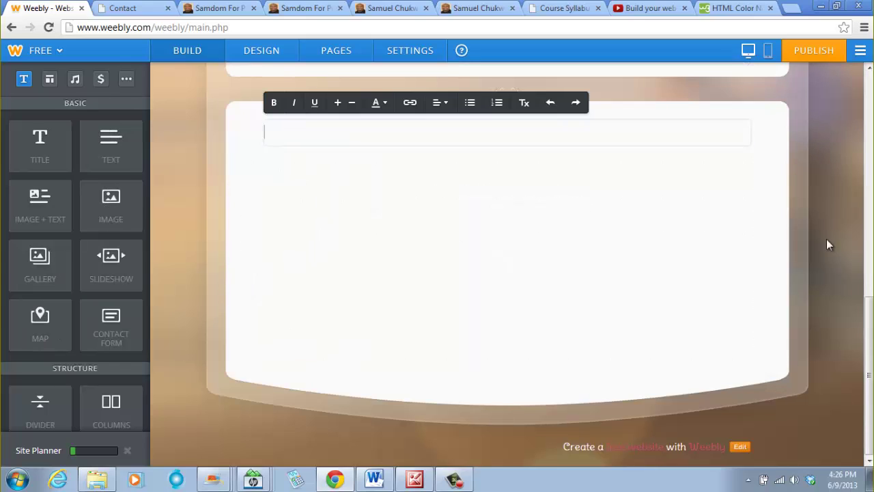
type("Samuel ")
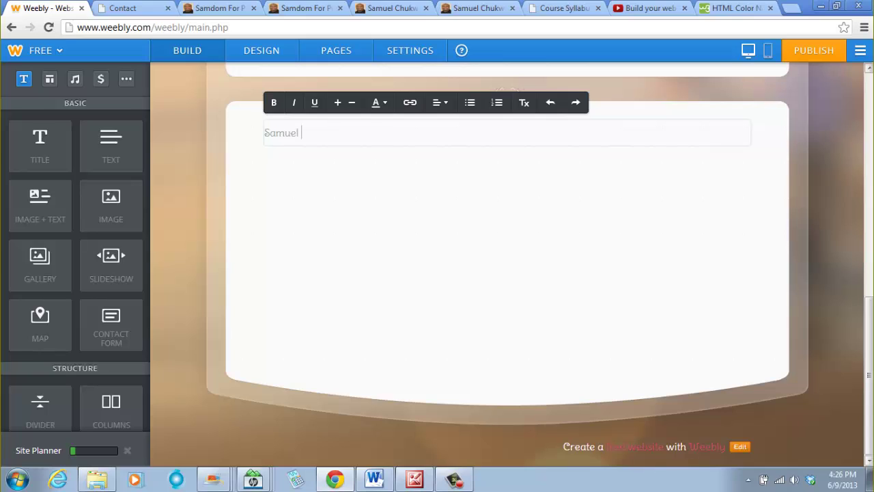
type("Chukwuemeka's ")
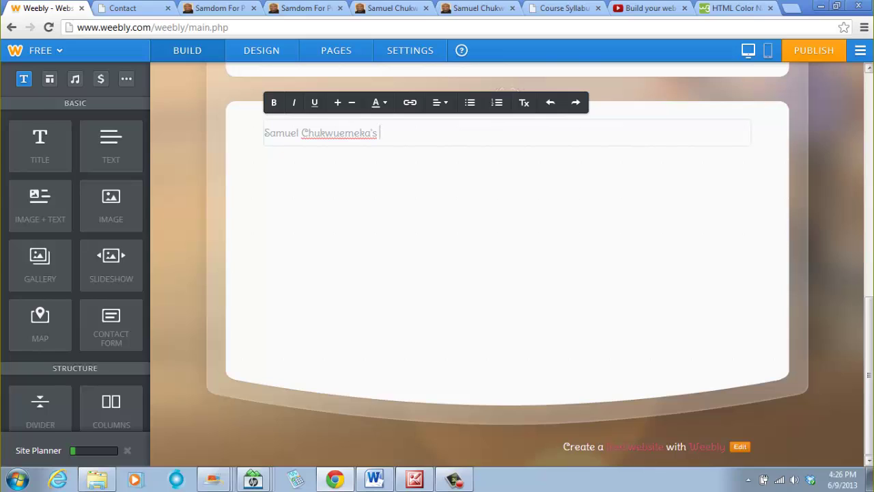
type("Websut")
key("BackSpace")
key("BackSpace")
key("BackSpace")
type("ite")
key("Return")
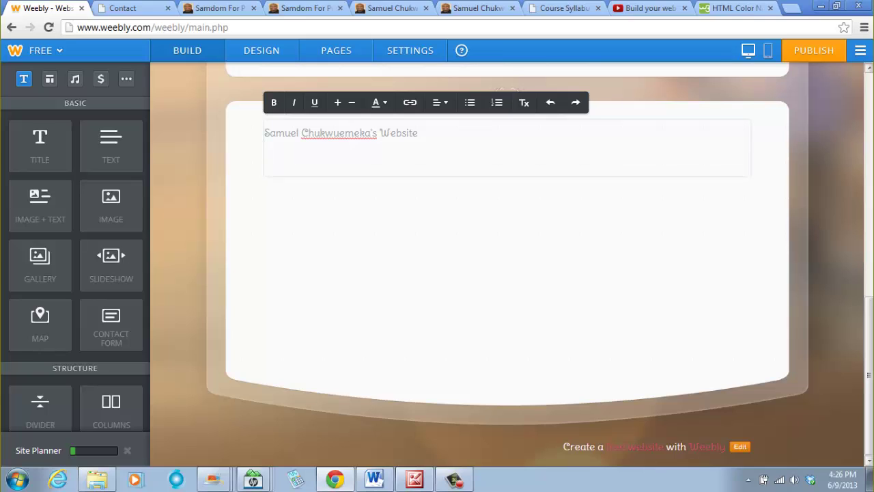
Add the lines "Math 7 Textbook" and "Pre-Algebra Textbook" to the text element.
type("Math 7 Textboo")
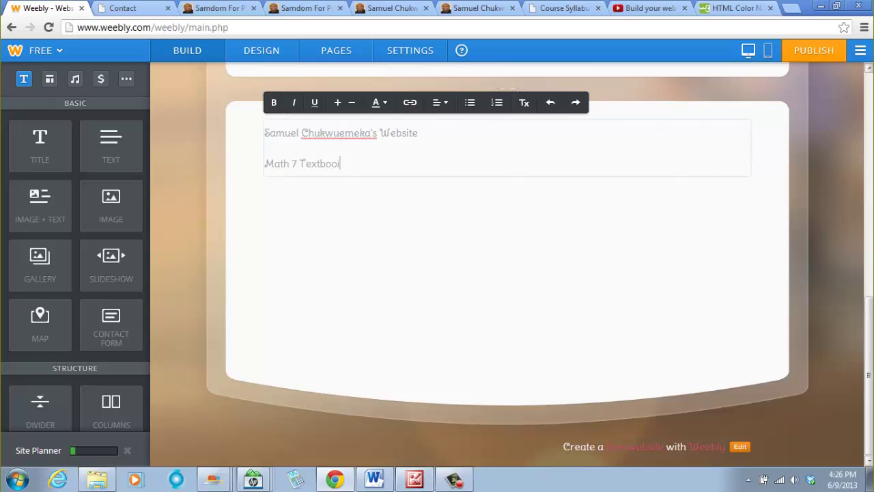
type("kk")
key("Return")
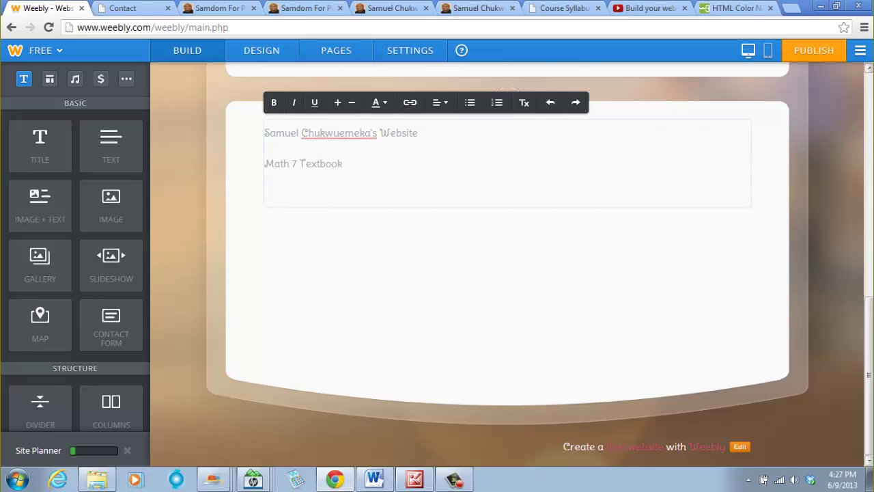
type("Pre-Algebra Textbook")
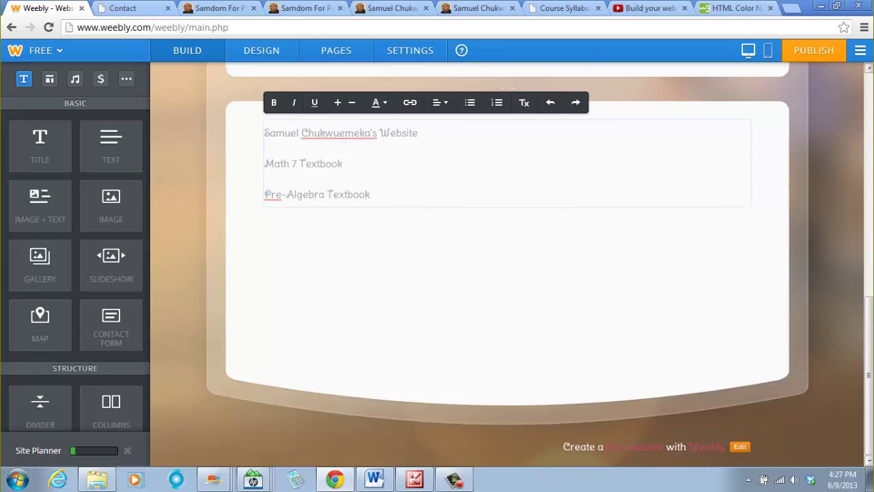
Add the line "ARMT Math 7" and begin another line with "ARMT".
key("Return")
type("AR")
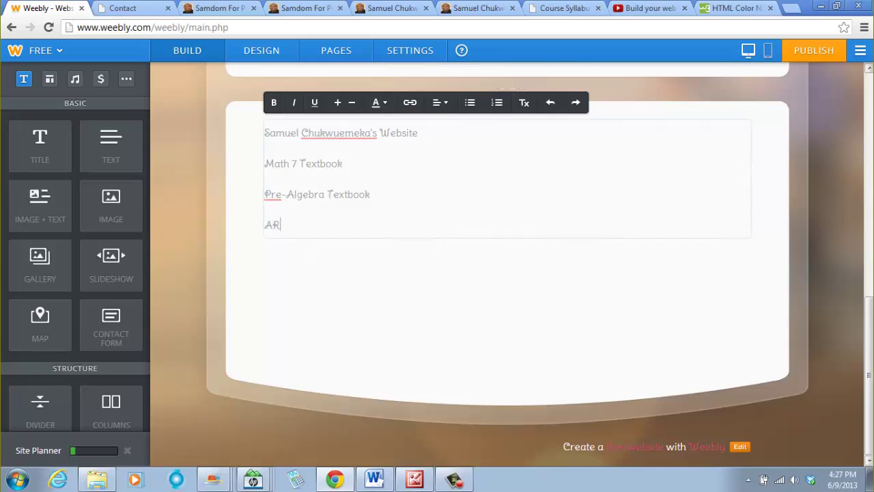
type("MT Math 7")
key("Return")
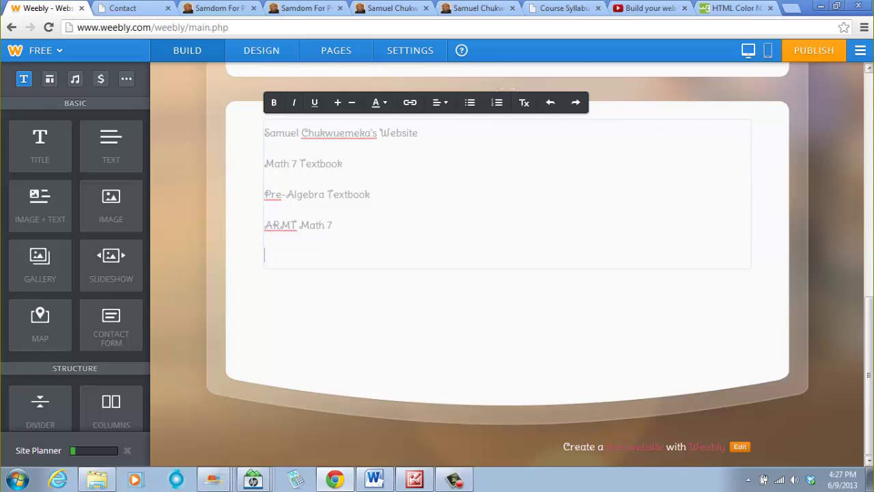
type("ARMT")
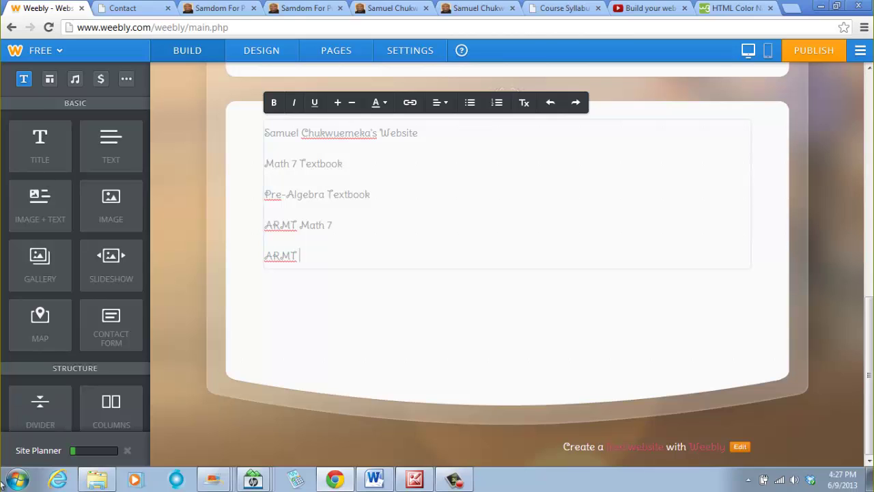
Check the Algebra resources list and the published Contact page, and return to the Weebly editor.
left_click(391, 9)
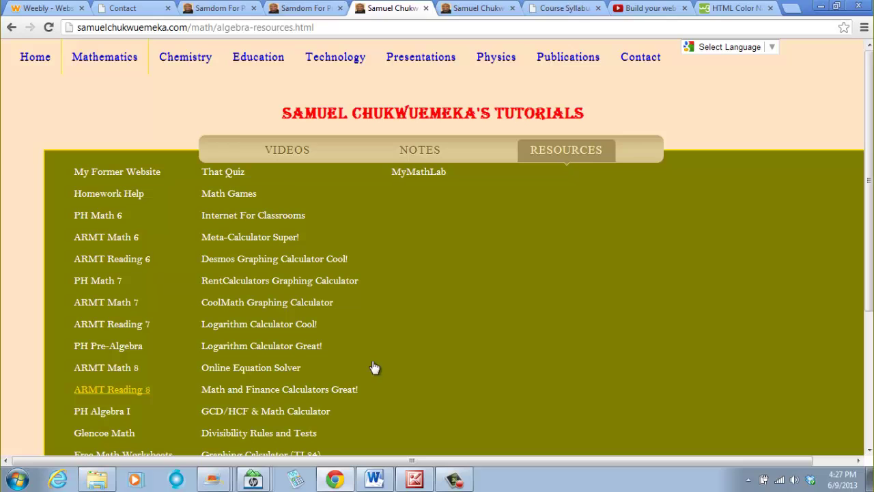
left_click(231, 9)
left_click(117, 9)
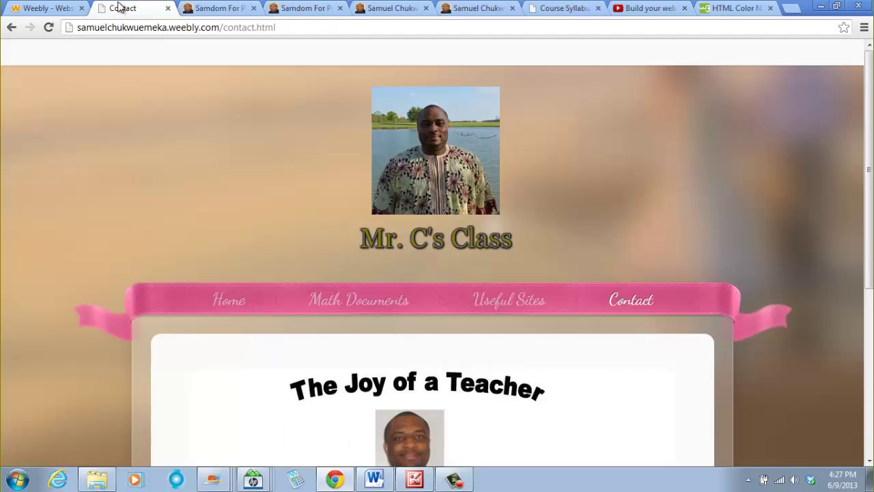
scroll(462, 185, "down", 4)
scroll(462, 186, "up", 5)
left_click(58, 10)
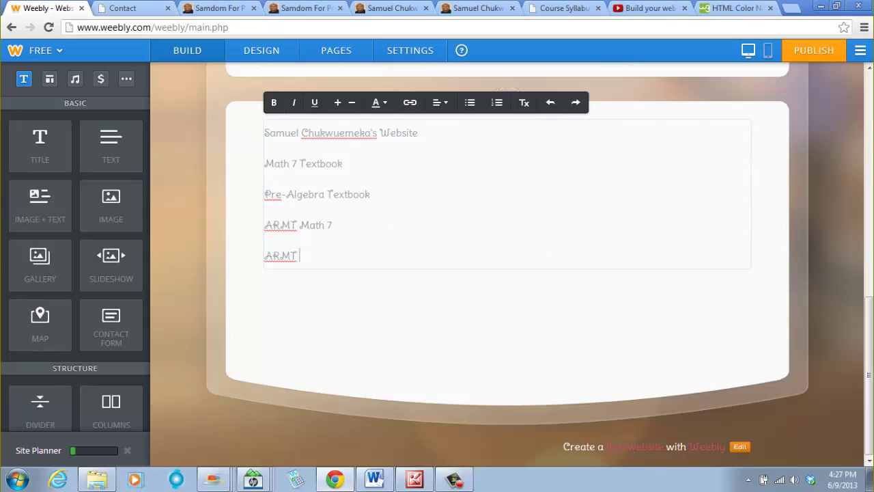
Complete the last line as "ARMT Math 8" and finish editing the text element.
type("Math")
key("BackSpace")
key("BackSpace")
key("BackSpace")
key("BackSpace")
type("ath 8")
left_click(334, 321)
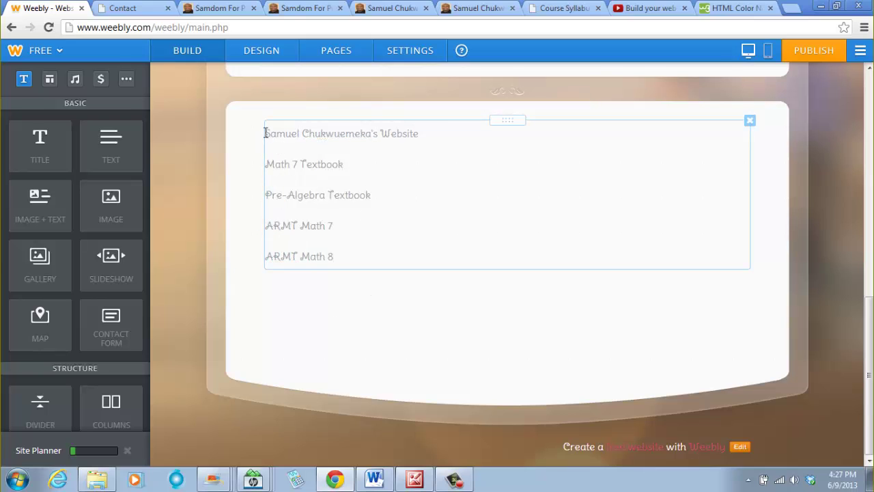
Start a link on the first line of the text element and copy the address of the teacher's website home page.
left_click_drag(266, 133, 427, 133)
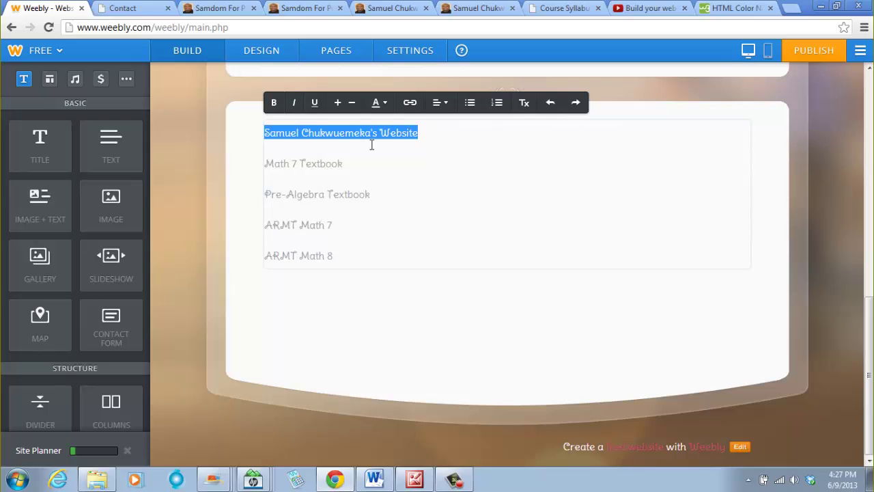
left_click(410, 104)
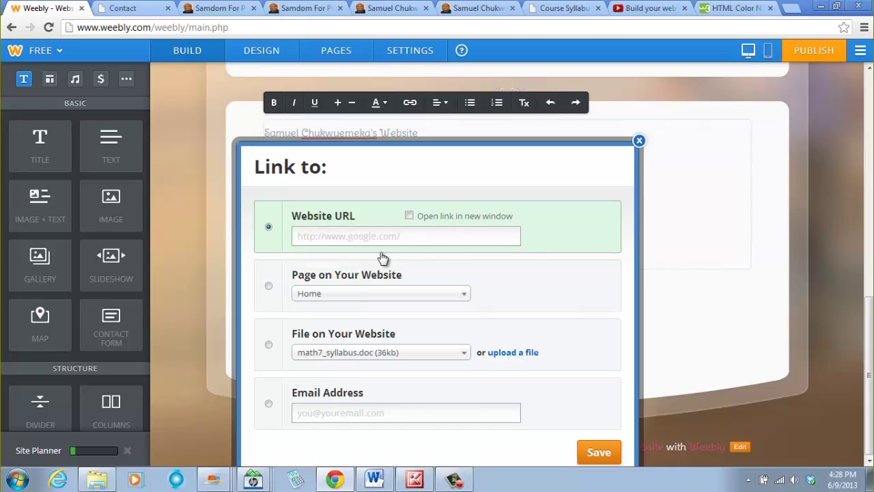
left_click(217, 8)
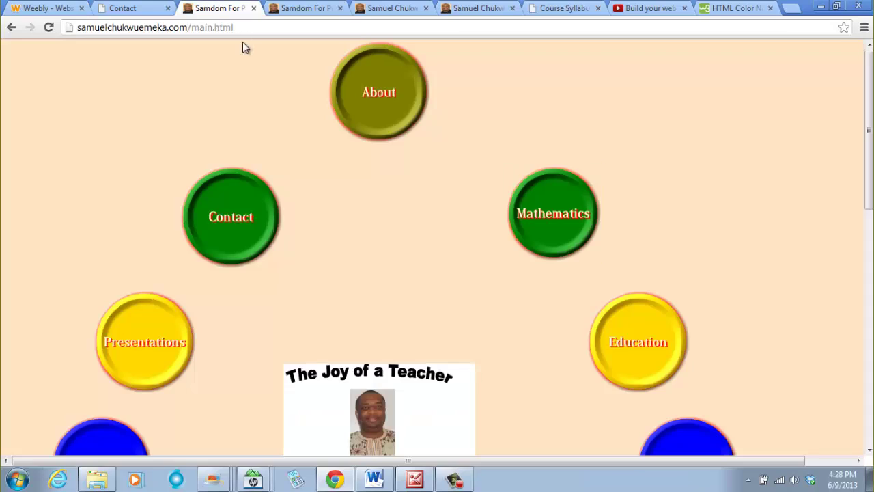
left_click(368, 395)
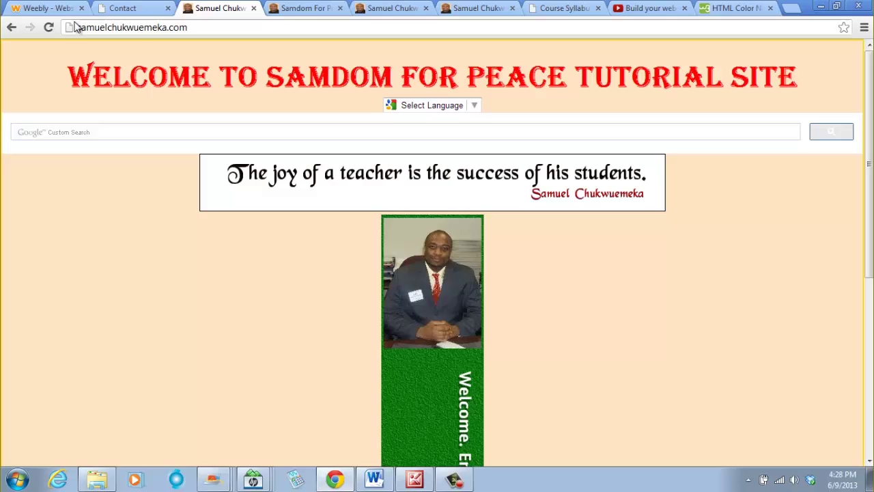
left_click(147, 31)
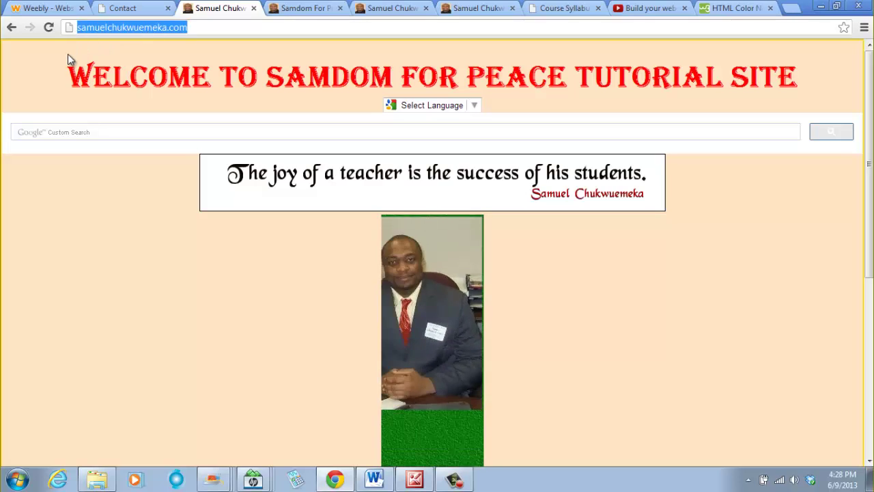
right_click(170, 26)
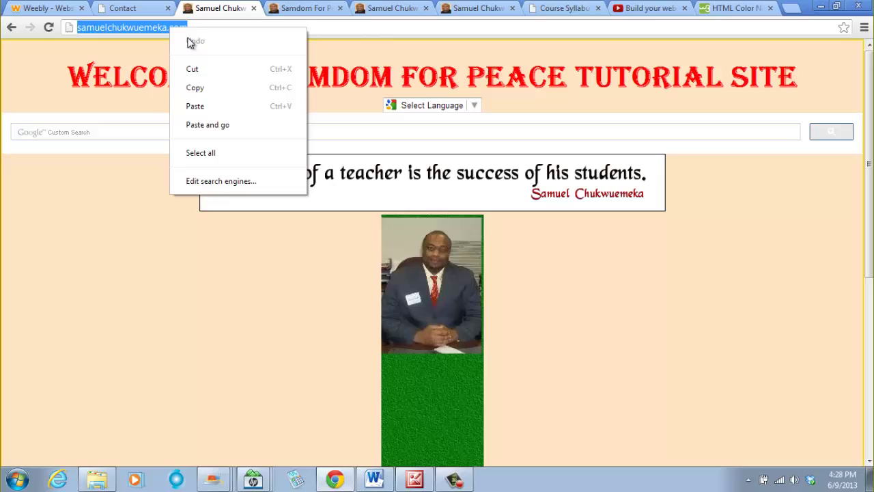
left_click(195, 89)
Link the first line to the copied home page address, set it to open in a new window, and save the link.
left_click(55, 10)
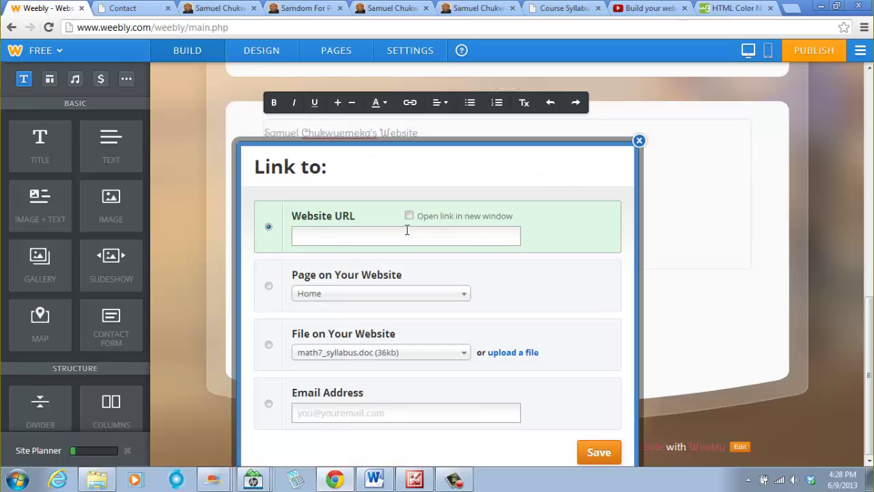
left_click(303, 236)
right_click(304, 236)
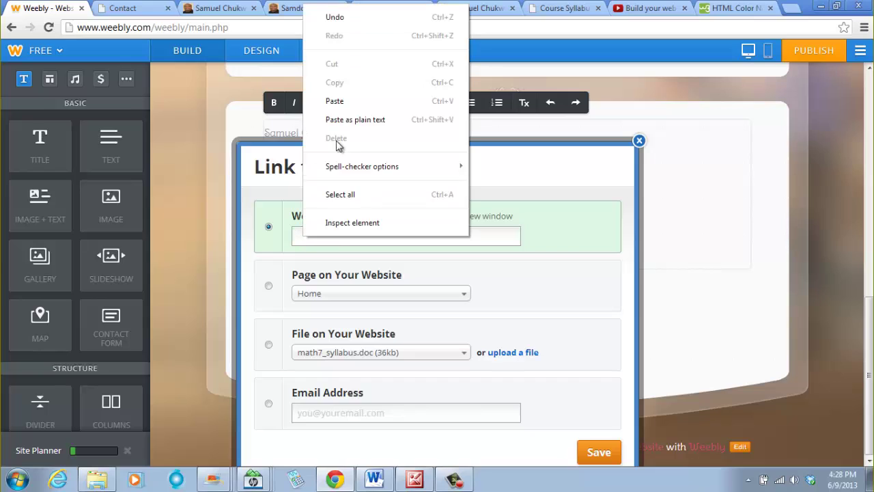
left_click(335, 101)
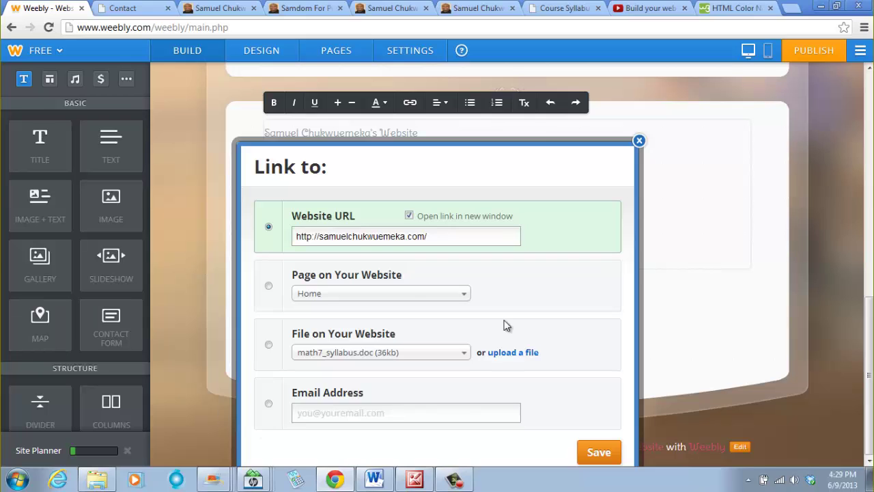
left_click(599, 454)
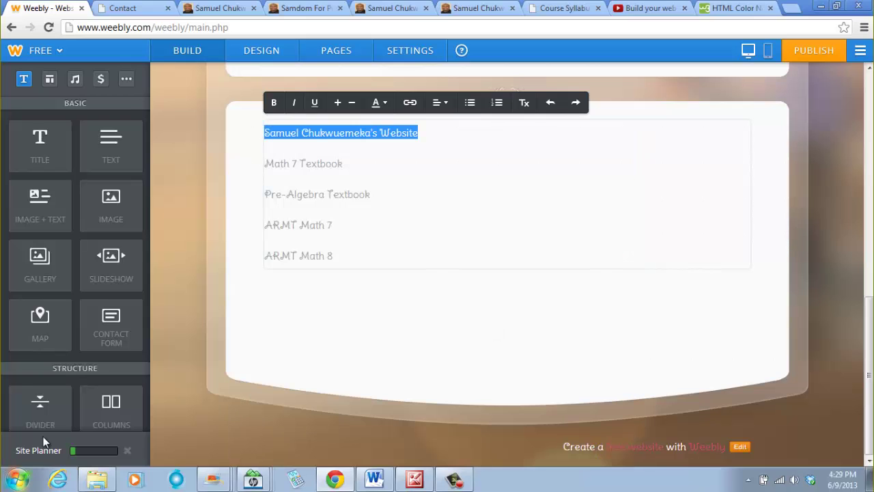
left_click(398, 313)
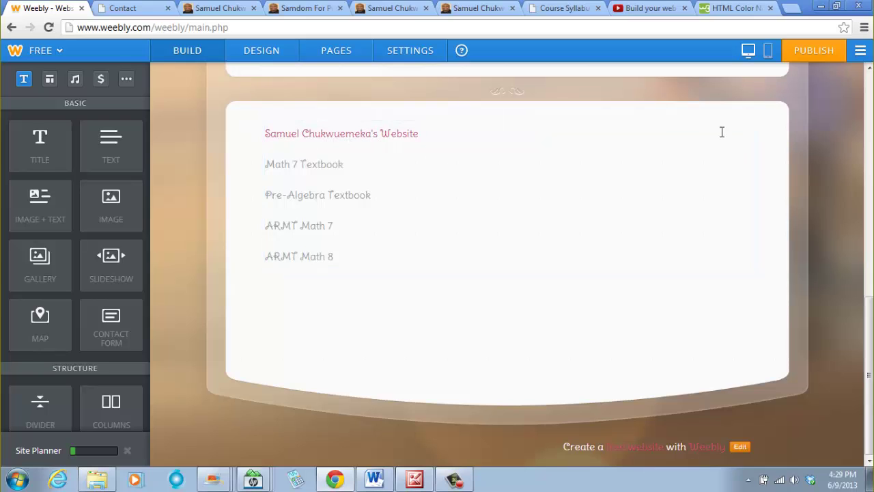
Publish the website and reload its live Contact page.
left_click(801, 50)
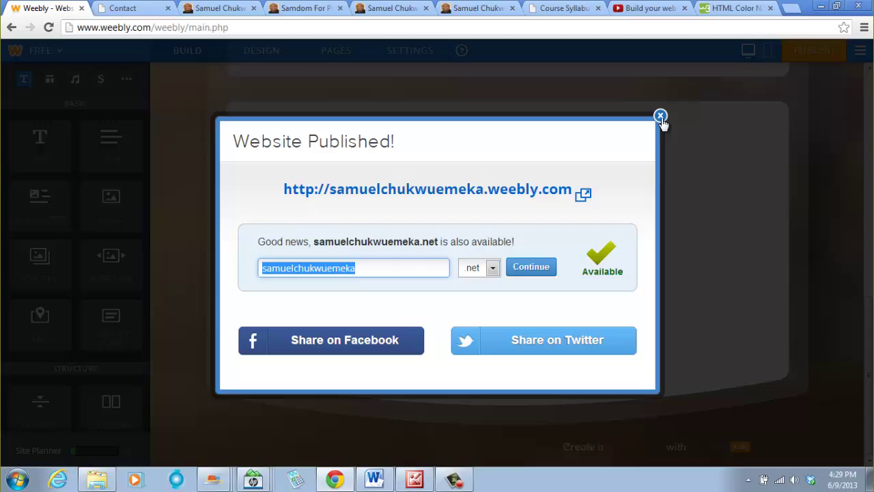
left_click(661, 116)
left_click(133, 13)
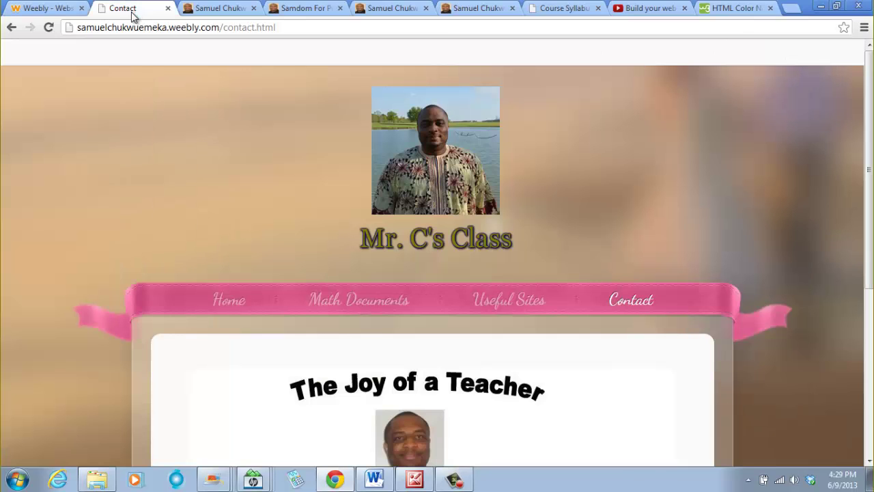
left_click(48, 28)
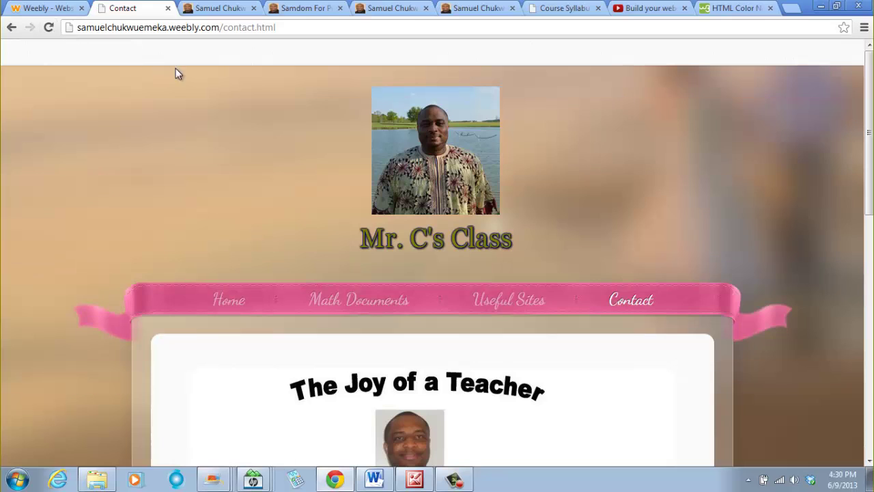
Test the first link on the live Useful Sites page, close the page it opens, and return to the Weebly editor.
left_click(506, 308)
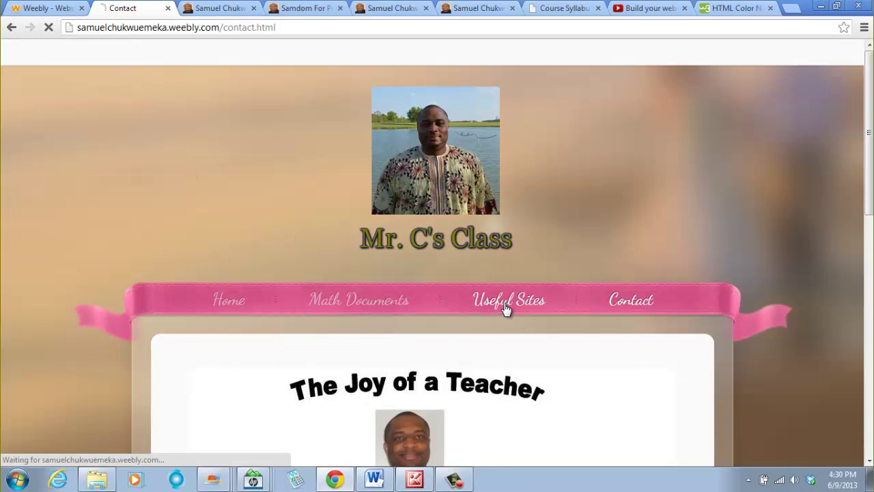
scroll(560, 318, "down", 6)
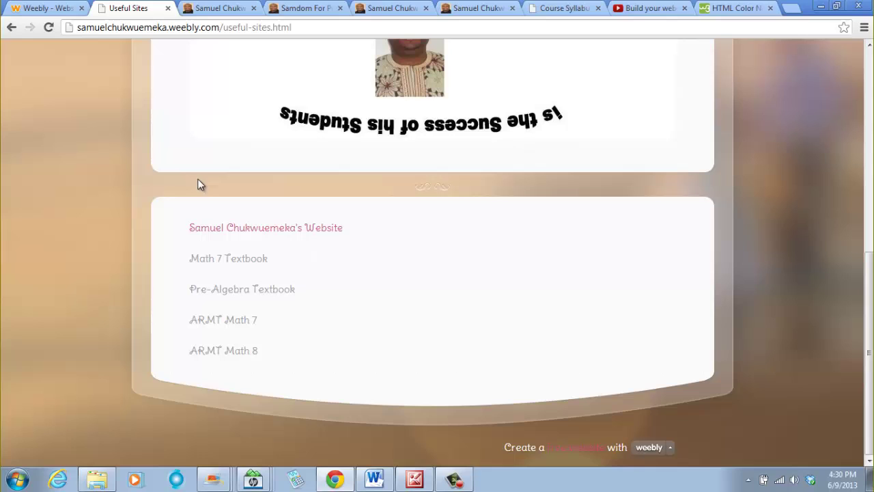
left_click(216, 230)
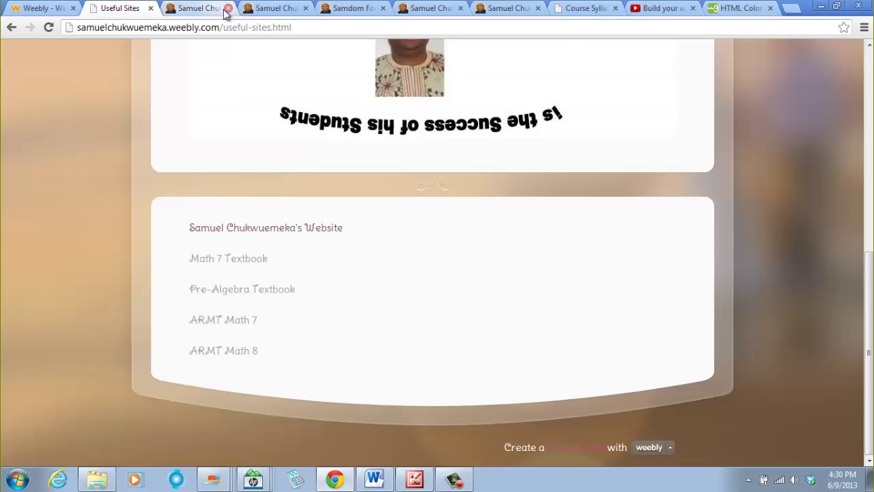
left_click(227, 8)
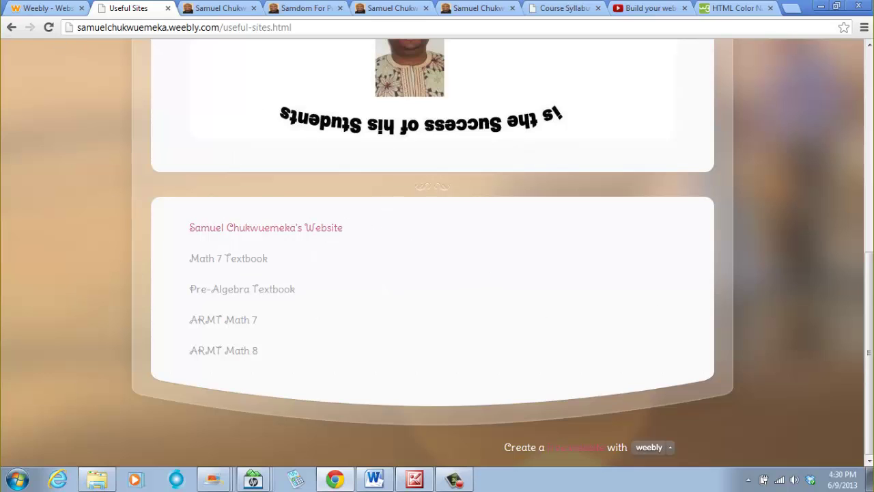
scroll(636, 304, "up", 4)
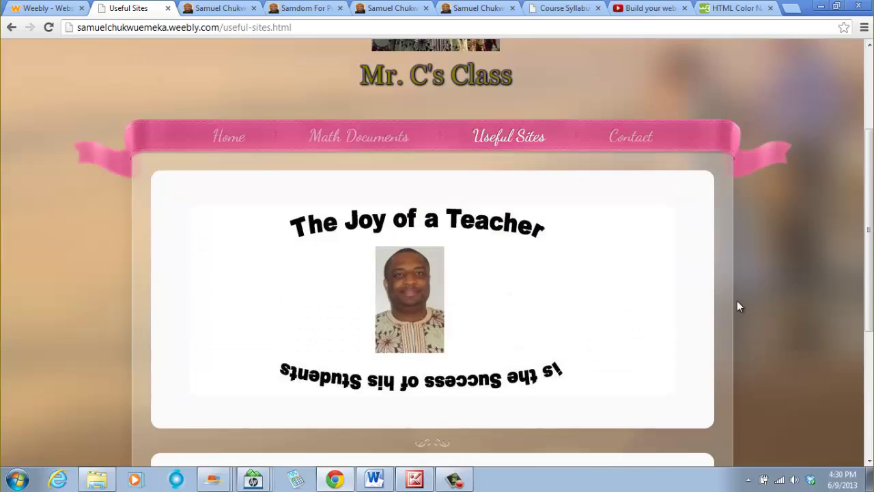
scroll(737, 306, "down", 3)
left_click(49, 8)
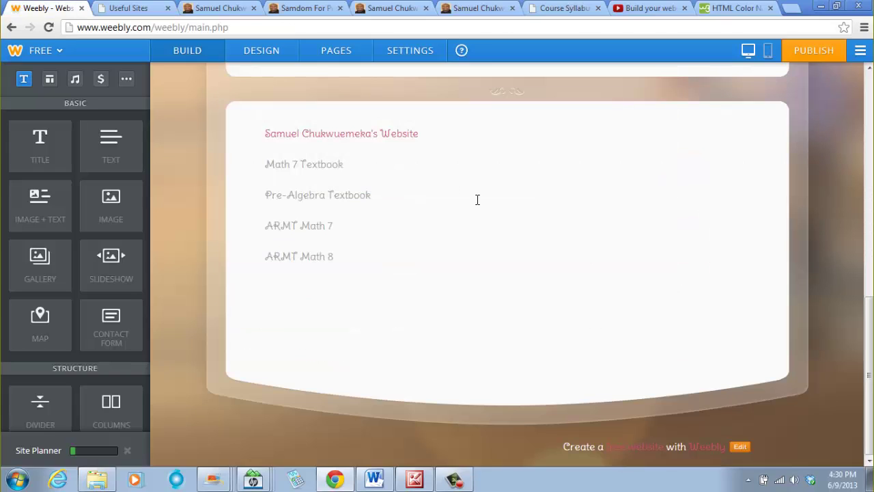
Start a link on "Math 7 Textbook" and copy the address of the PH Math 7 page from the Algebra resources list.
mouse_move(298, 168)
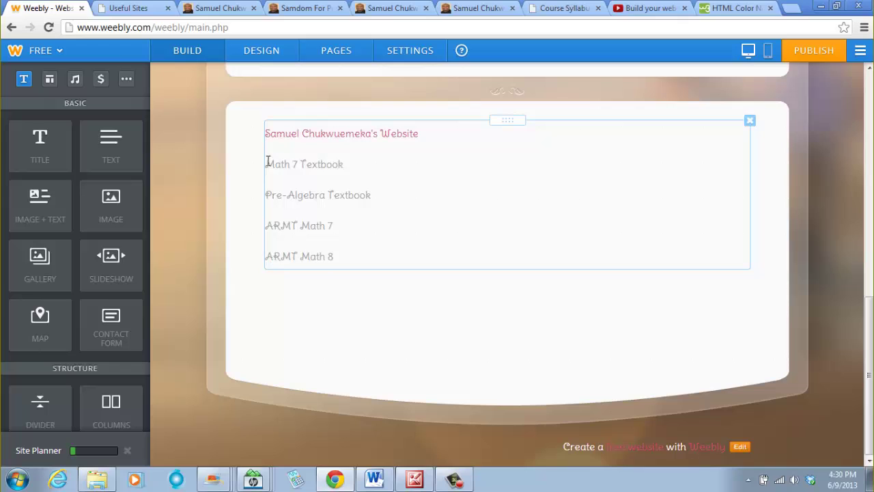
triple_click(336, 165)
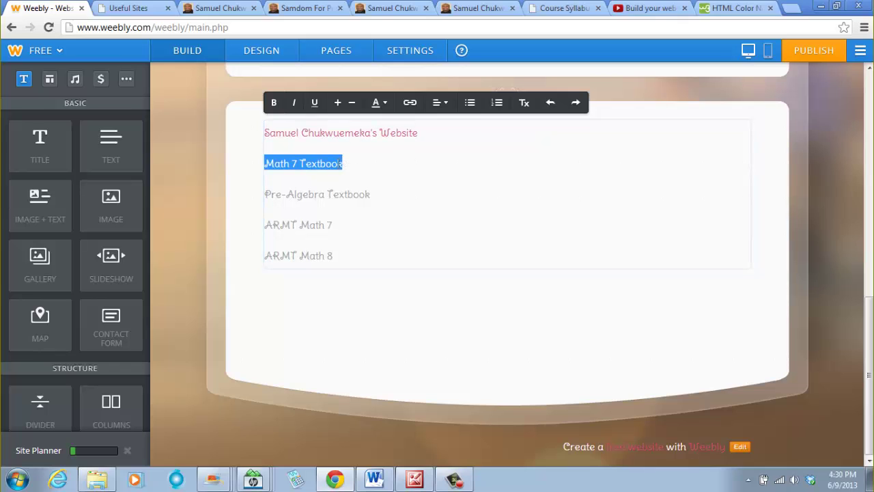
left_click(409, 102)
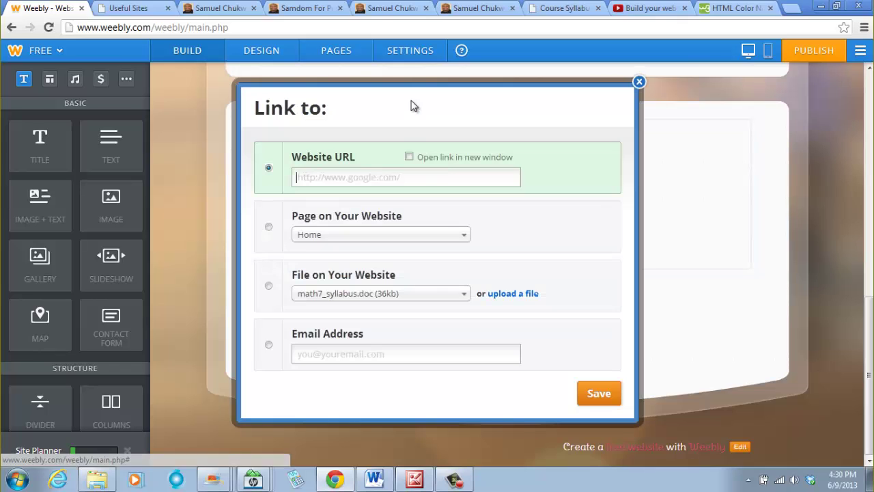
left_click(288, 10)
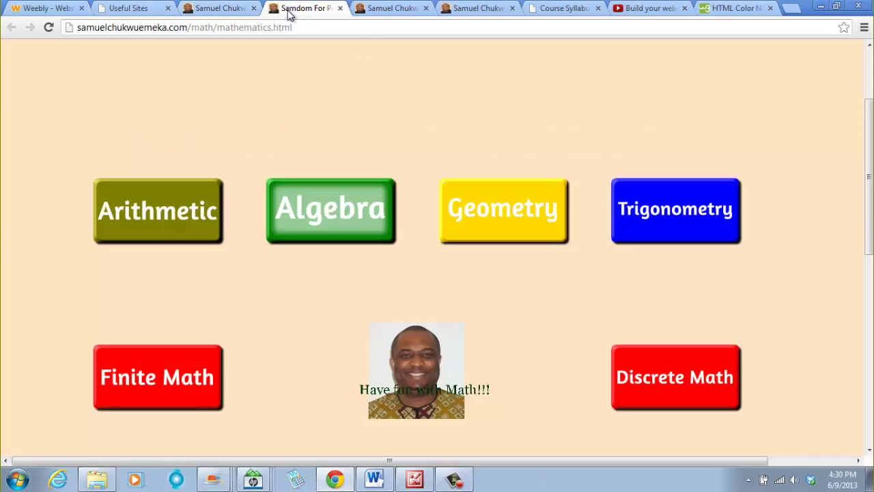
left_click(391, 10)
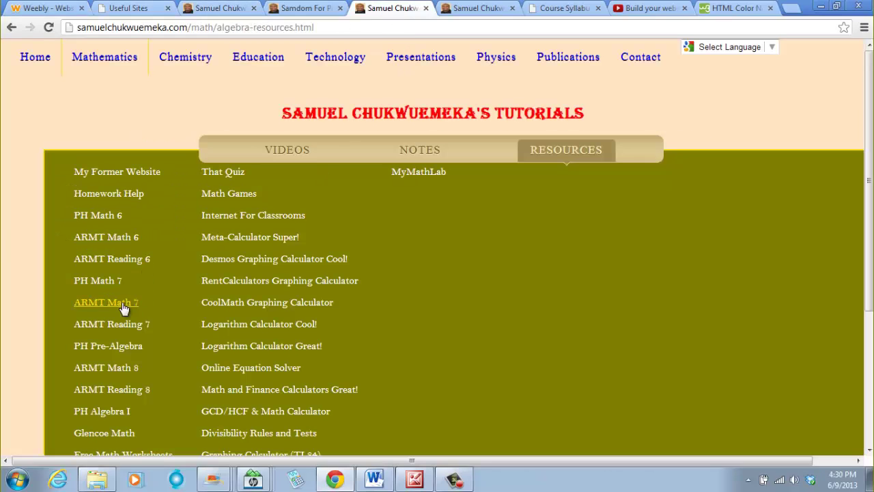
left_click(109, 281)
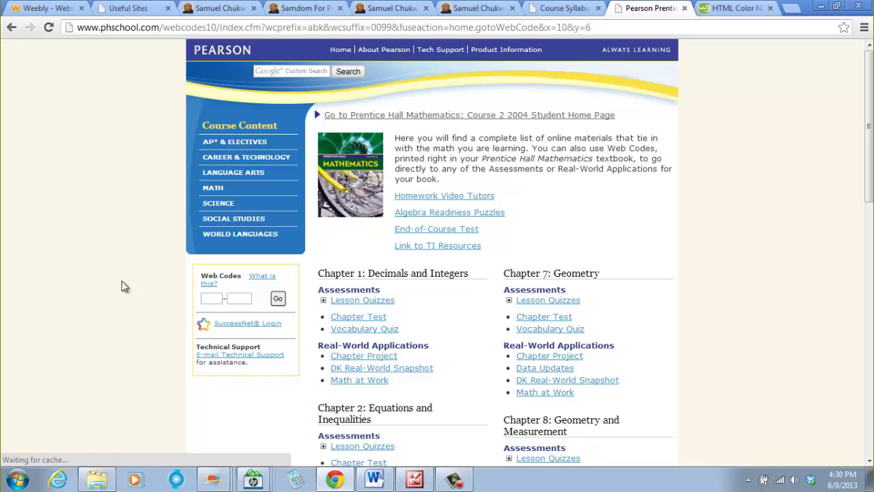
left_click(212, 26)
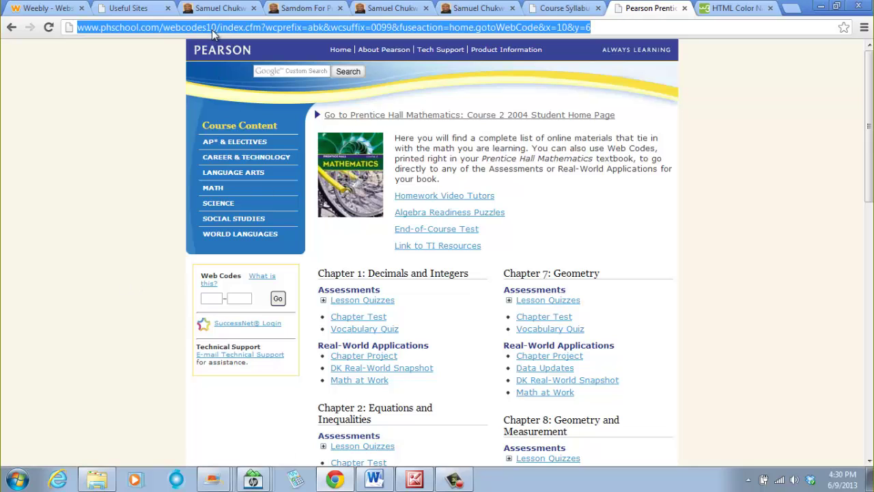
right_click(212, 29)
left_click(236, 89)
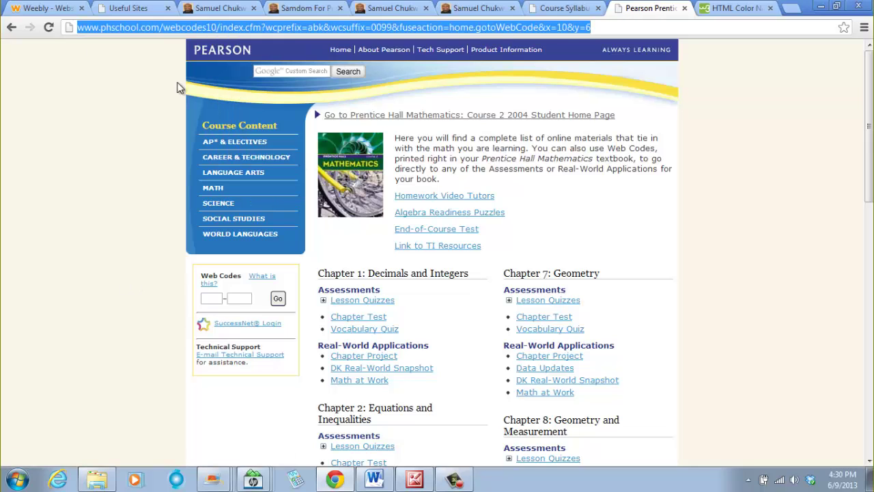
Link "Math 7 Textbook" to the copied phschool.com address, set it to open in a new window, and save the link.
left_click(60, 8)
right_click(356, 179)
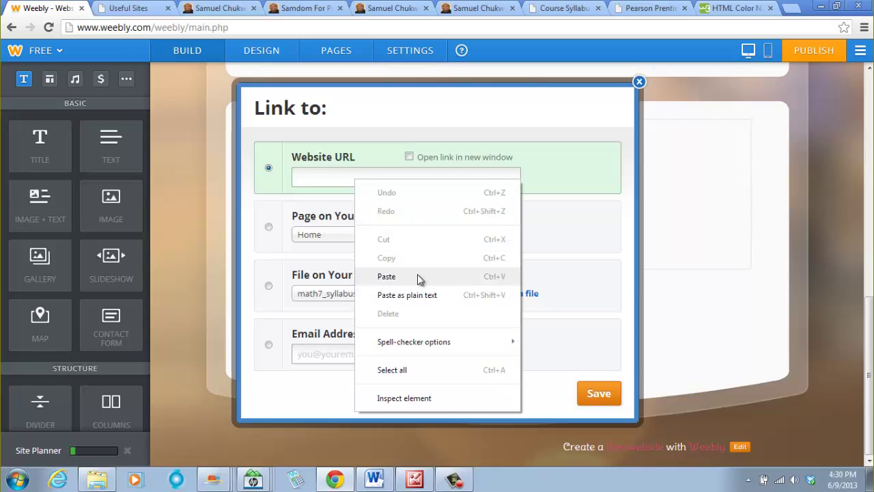
left_click(387, 276)
left_click(409, 157)
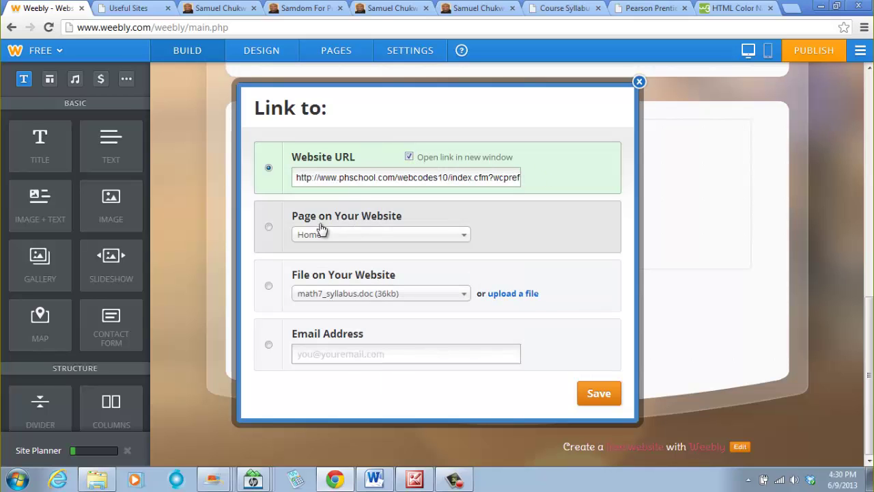
left_click(593, 396)
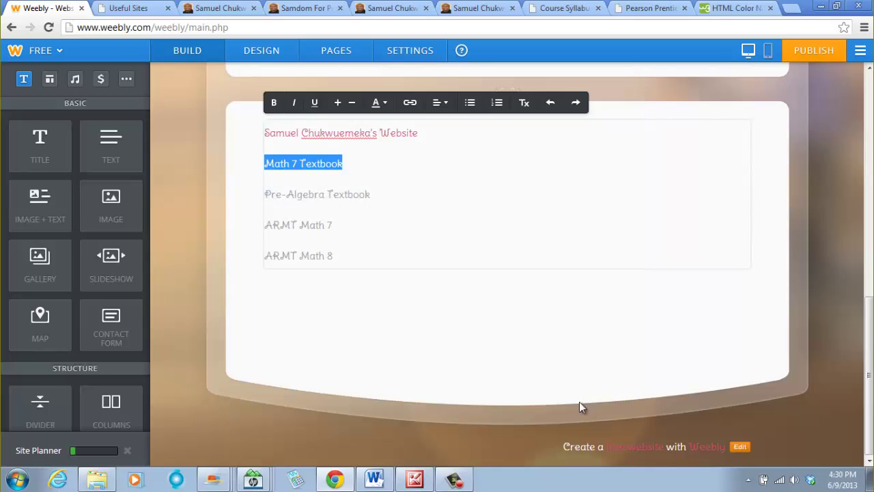
left_click(399, 220)
Start a link on "Pre-Algebra Textbook" and copy the address of the PH Pre-Algebra page from the Algebra resources list.
left_click_drag(377, 199, 270, 189)
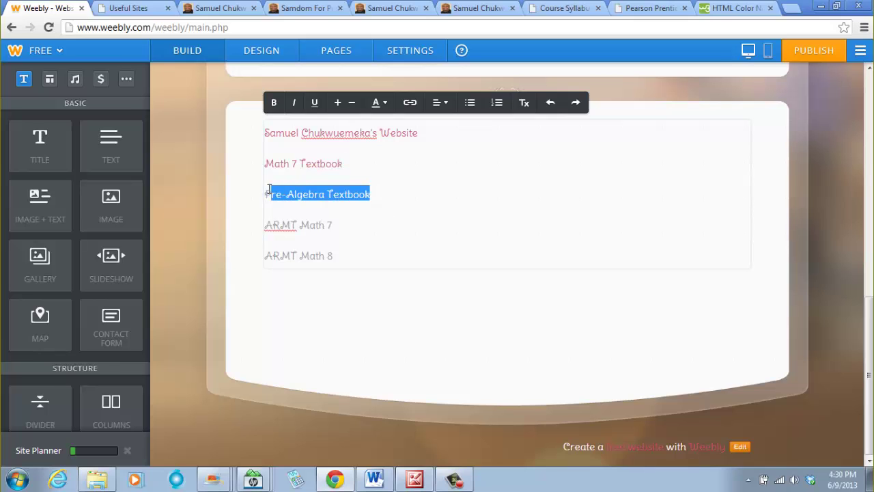
left_click(410, 104)
left_click(294, 9)
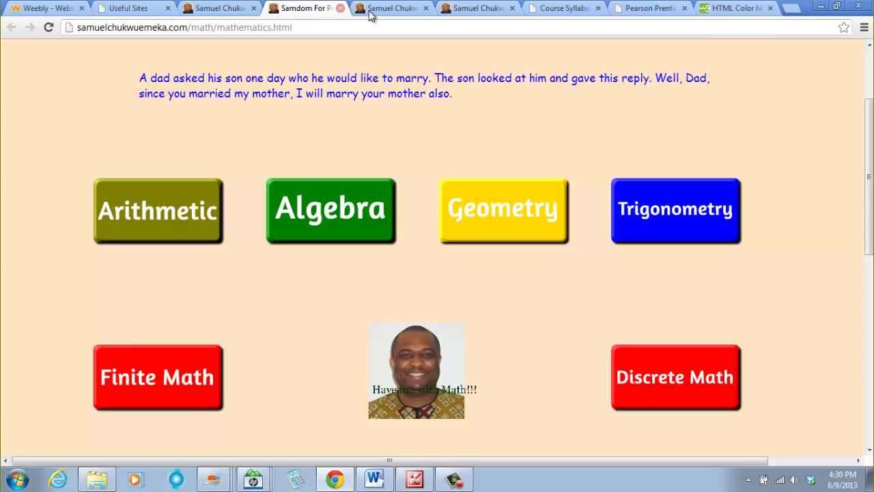
left_click(390, 9)
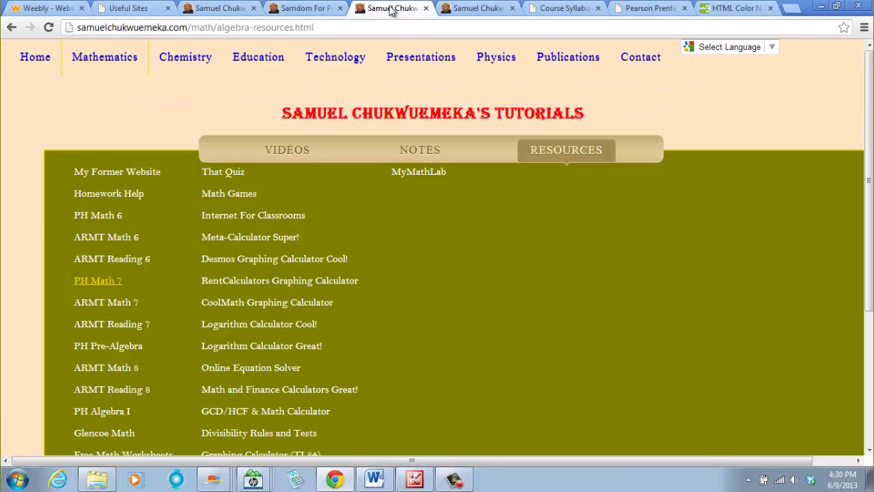
left_click(101, 347)
left_click(438, 29)
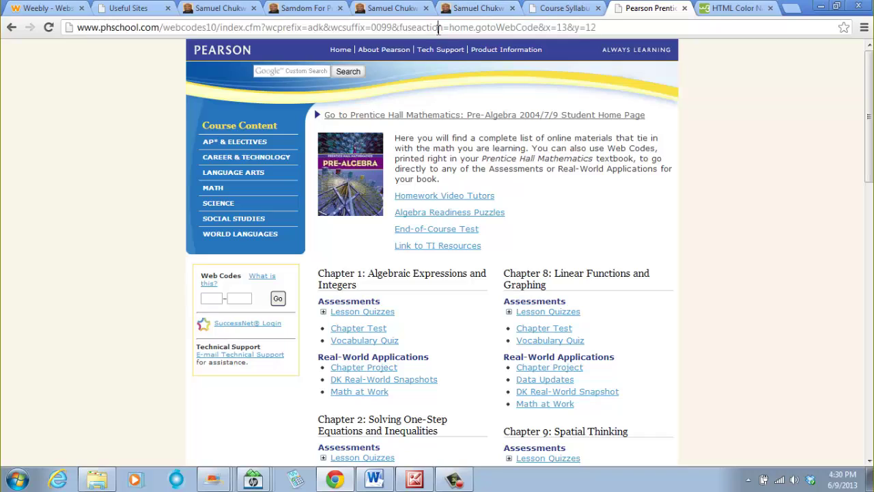
triple_click(611, 26)
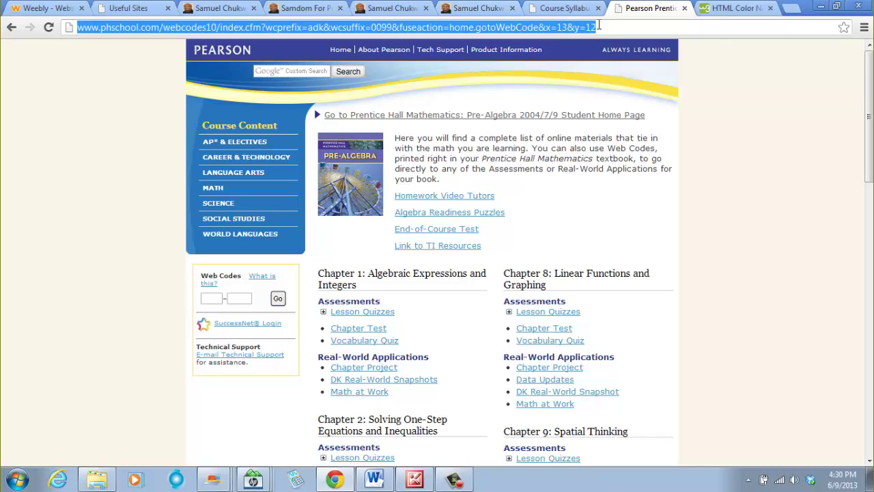
right_click(577, 28)
left_click(610, 91)
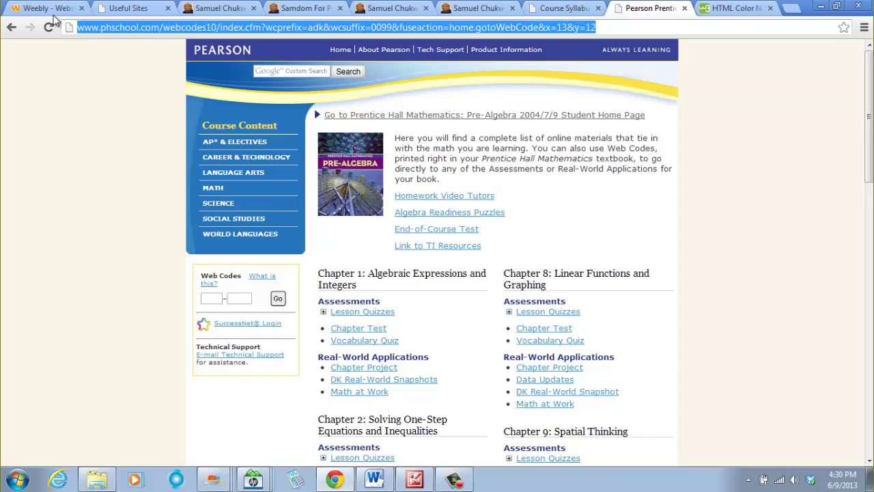
Link "Pre-Algebra Textbook" to the copied phschool.com address in the Weebly editor, opening in a new window, and save the link.
left_click(47, 8)
left_click(353, 179)
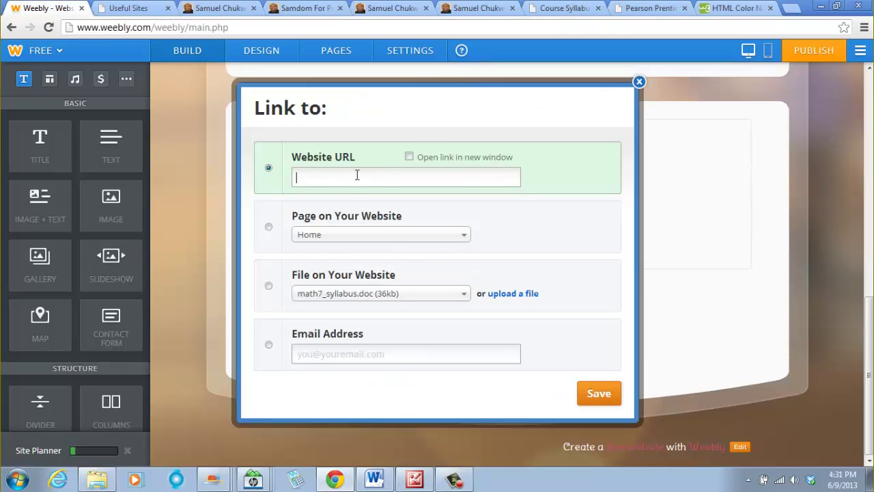
right_click(357, 175)
left_click(408, 285)
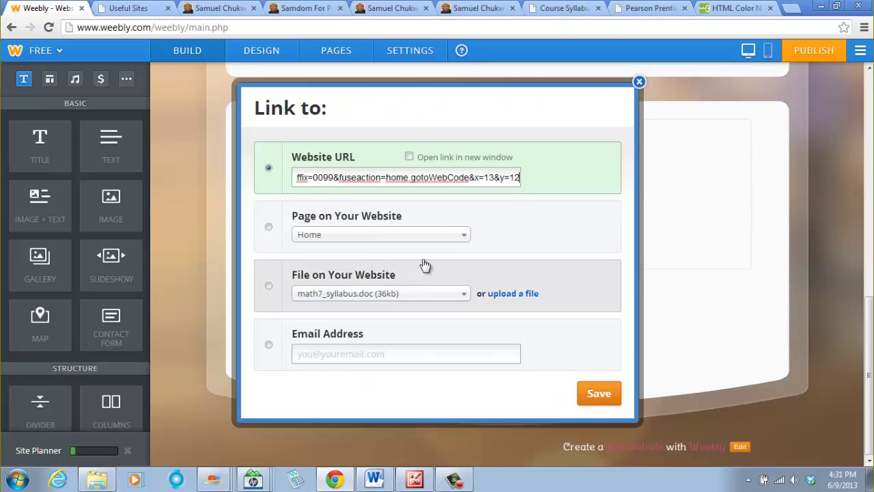
left_click(409, 158)
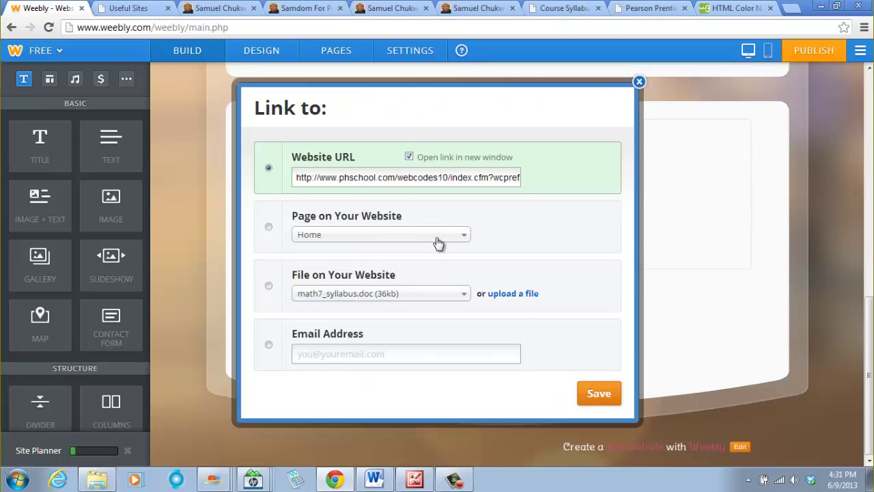
left_click(599, 394)
Select "ARMT Math 7" and copy the address of the ARMT Math 7 PDF from the Algebra resources list.
left_click(362, 232)
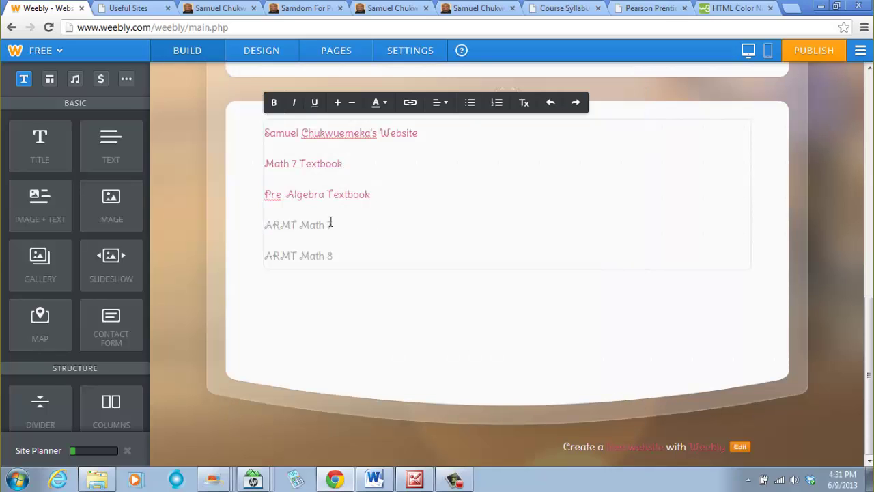
left_click_drag(331, 224, 265, 225)
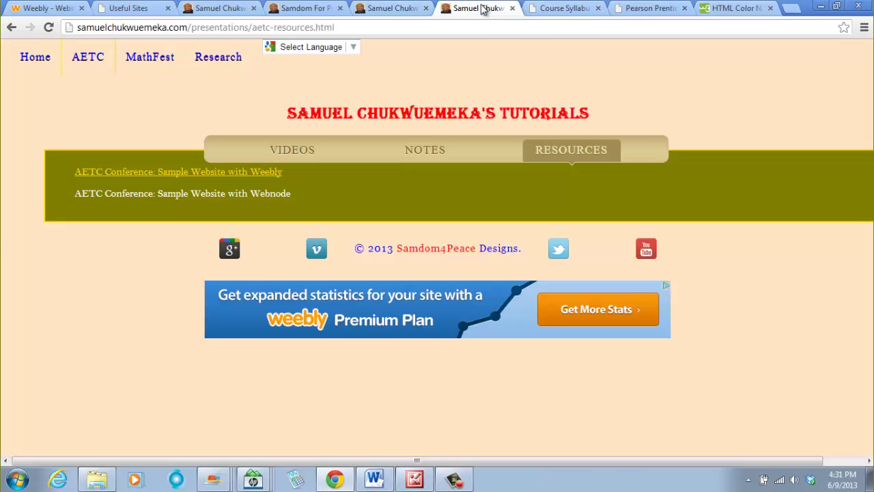
left_click(483, 8)
left_click(393, 9)
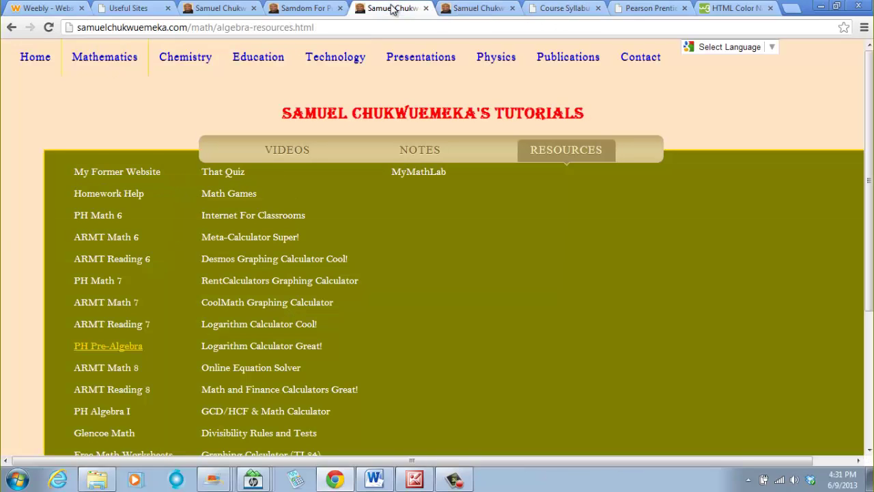
left_click(104, 315)
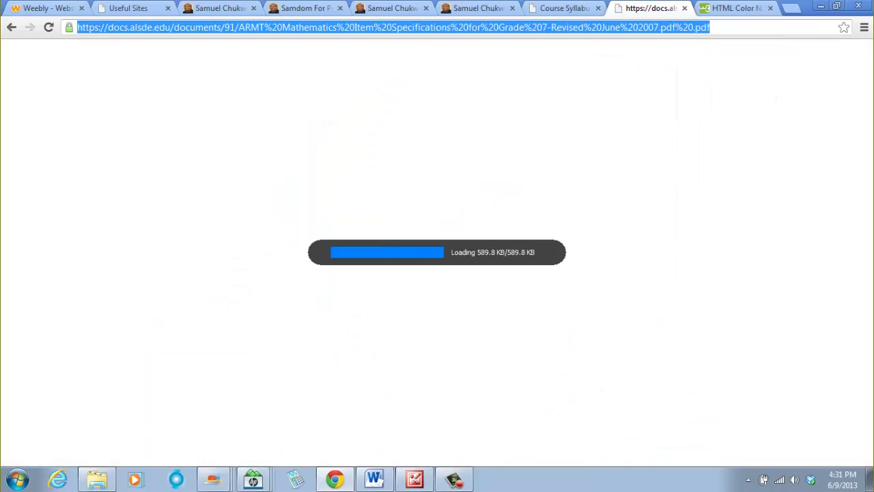
right_click(408, 26)
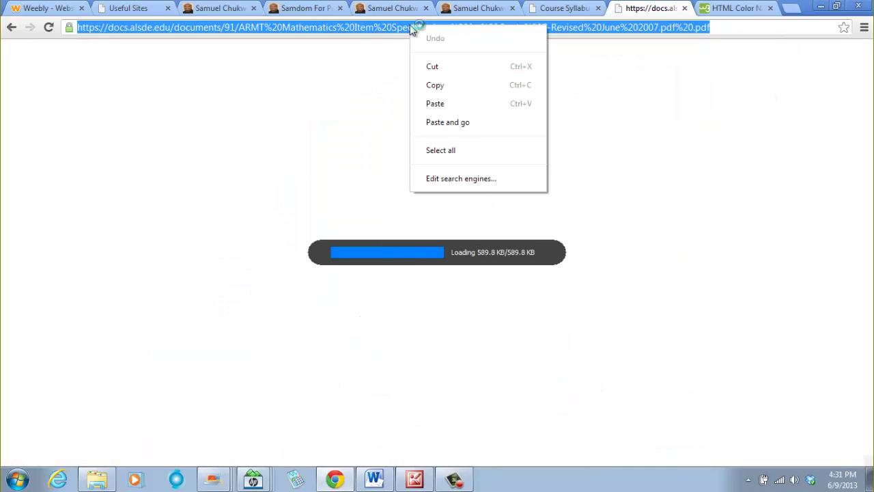
left_click(434, 86)
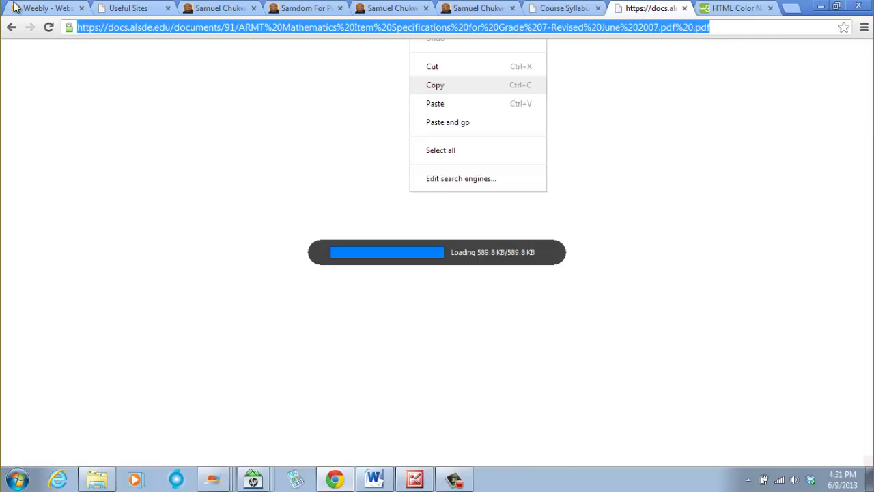
Return to the Weebly editor and link "ARMT Math 7" to the copied docs.alsde.edu address, opening in a new window.
left_click(43, 9)
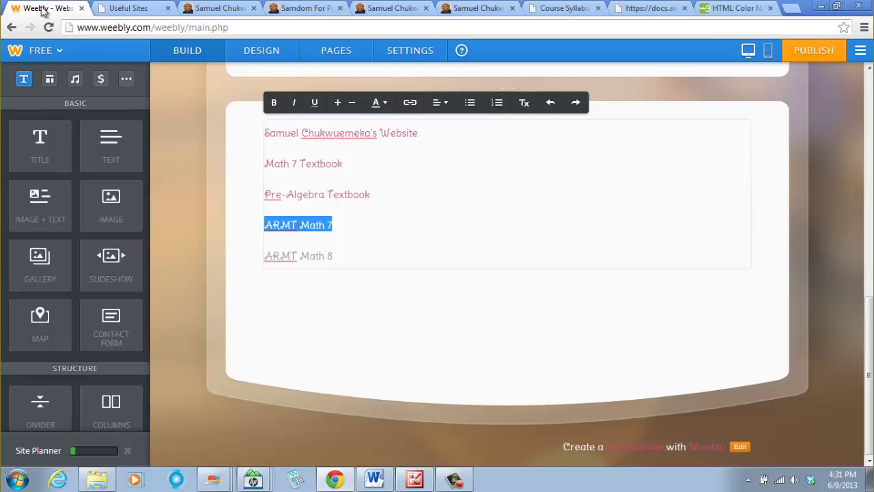
left_click(136, 8)
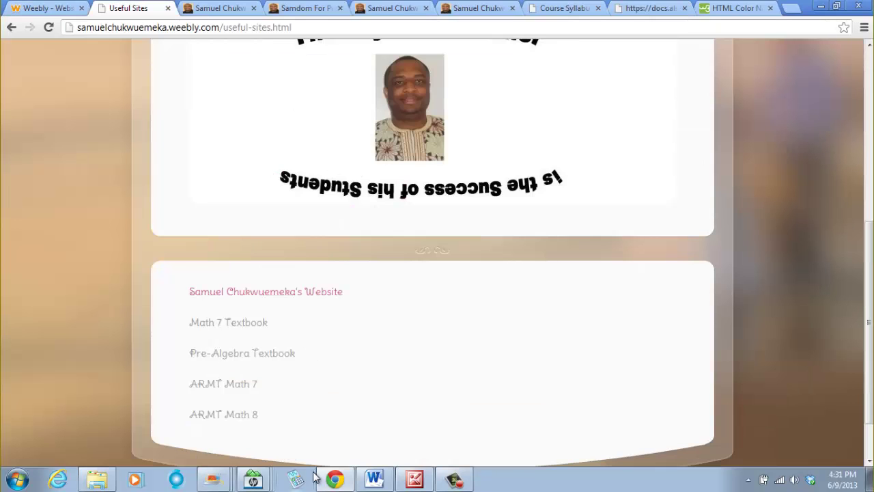
left_click(39, 9)
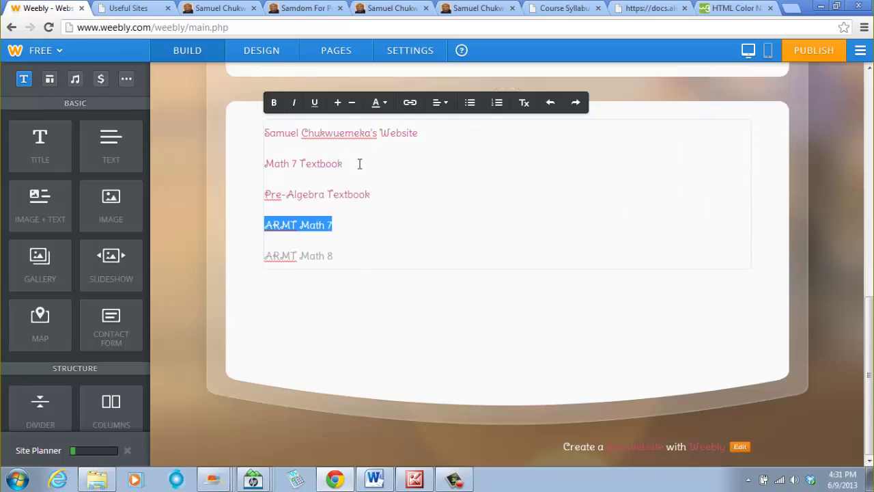
left_click(410, 102)
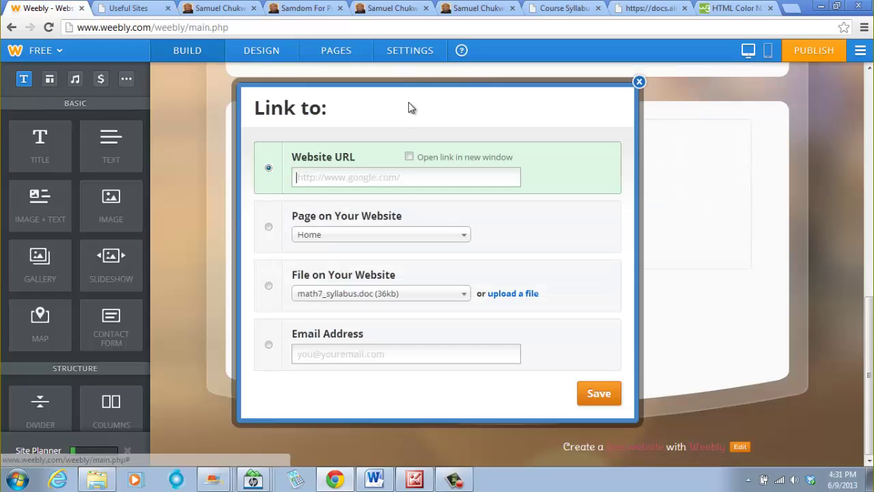
right_click(317, 173)
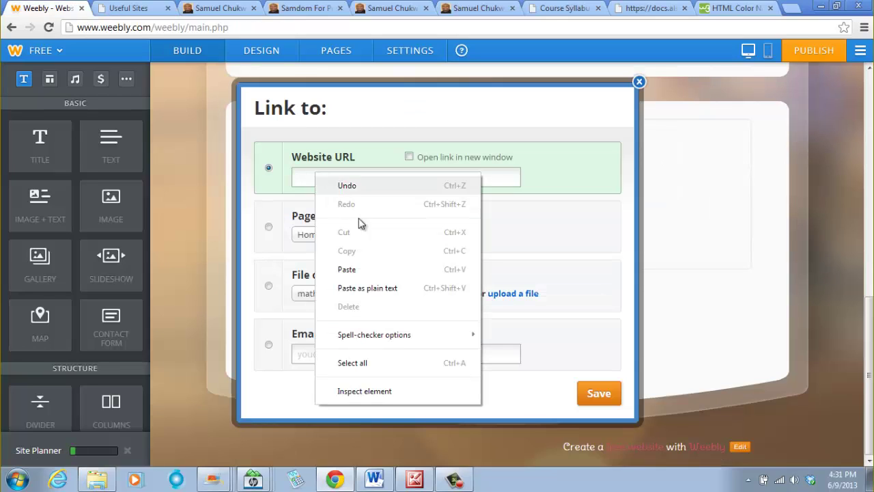
left_click(358, 271)
left_click(409, 156)
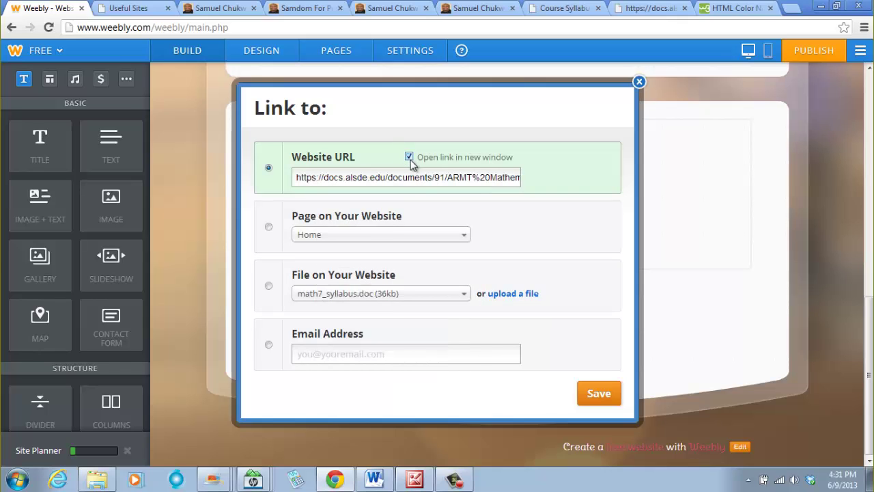
left_click(598, 394)
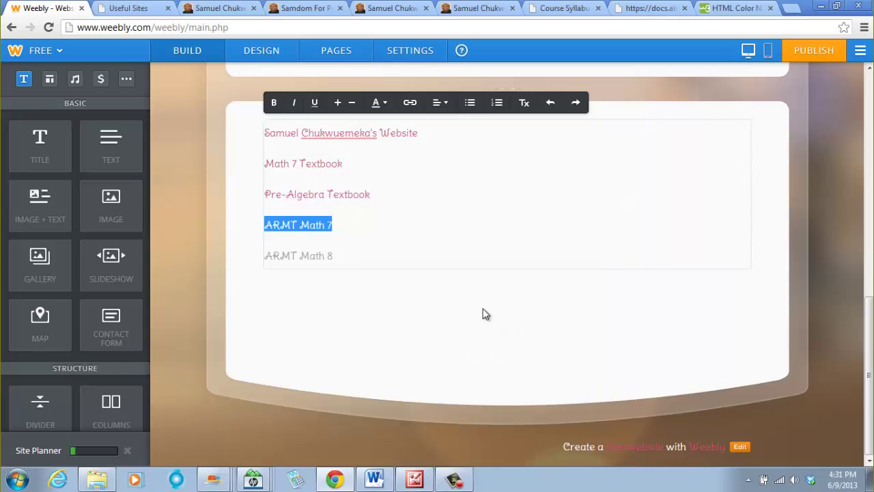
Check the link targets of "ARMT Math 7", "Pre-Algebra Textbook", "Math 7 Textbook" and the first entry in the list.
left_click(387, 224)
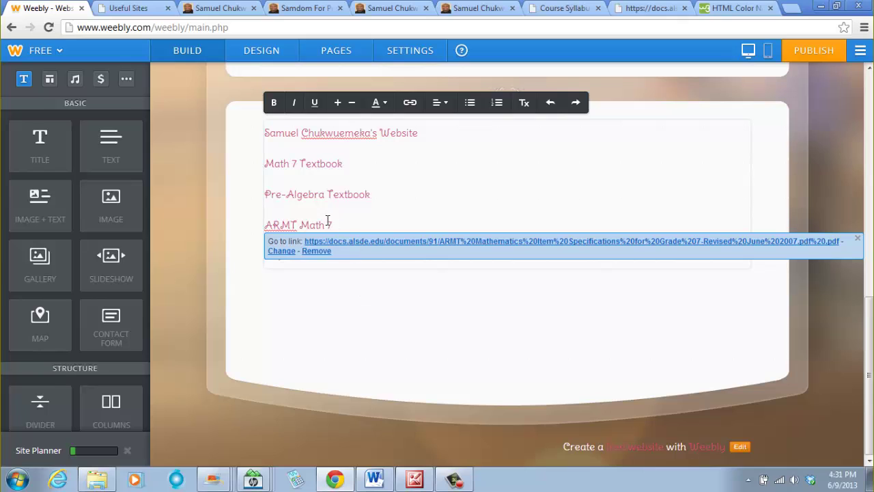
left_click(339, 194)
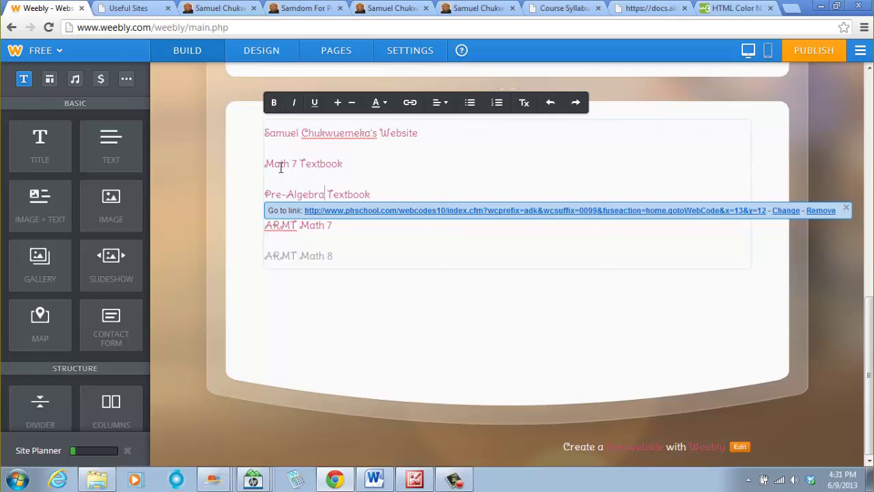
left_click(311, 165)
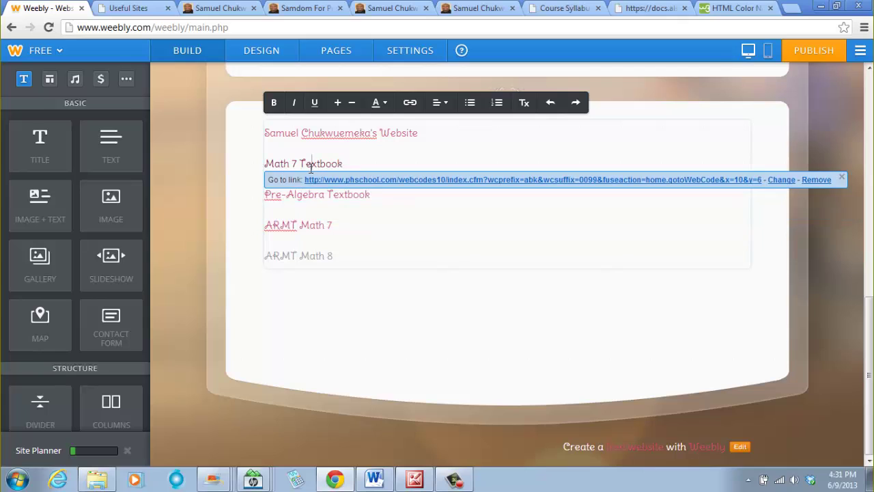
left_click(320, 132)
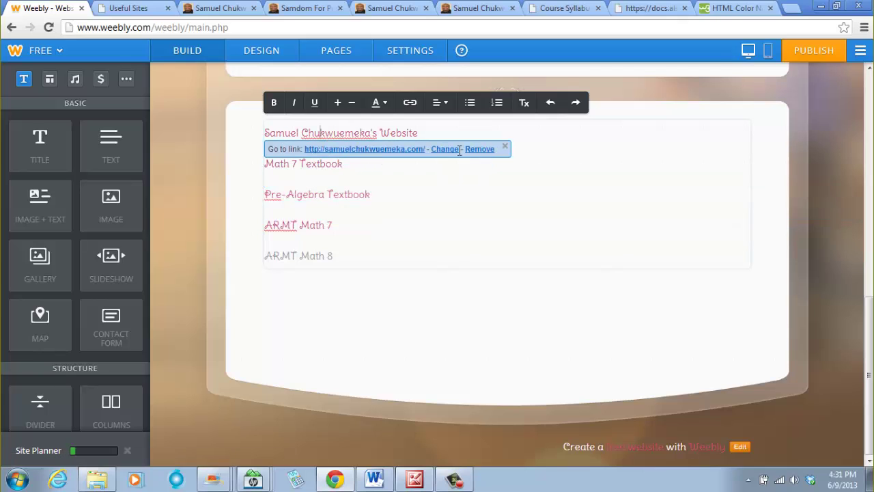
left_click(362, 237)
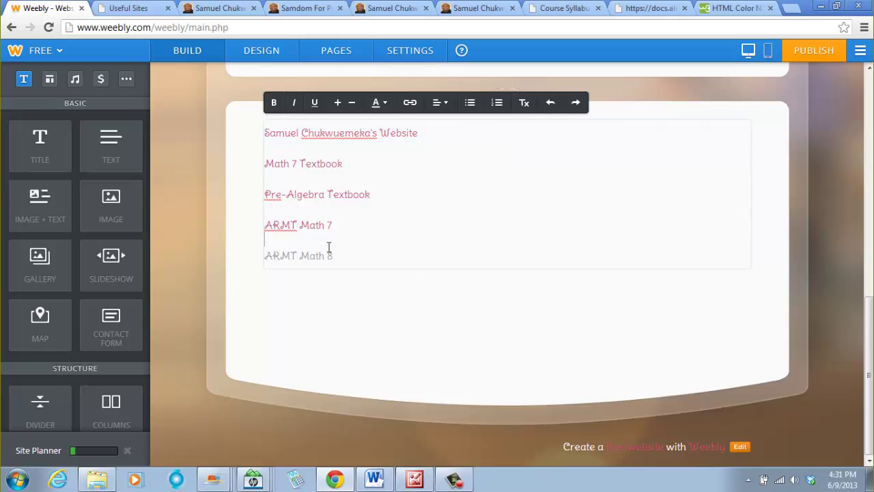
Select "ARMT Math 8" and copy the address of the ARMT Math 8 PDF from the Algebra resources list.
left_click_drag(335, 258, 242, 259)
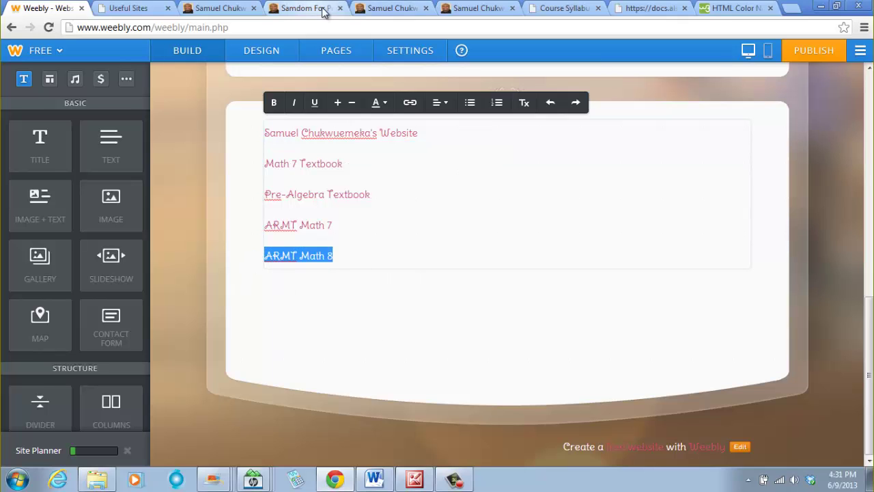
left_click(386, 8)
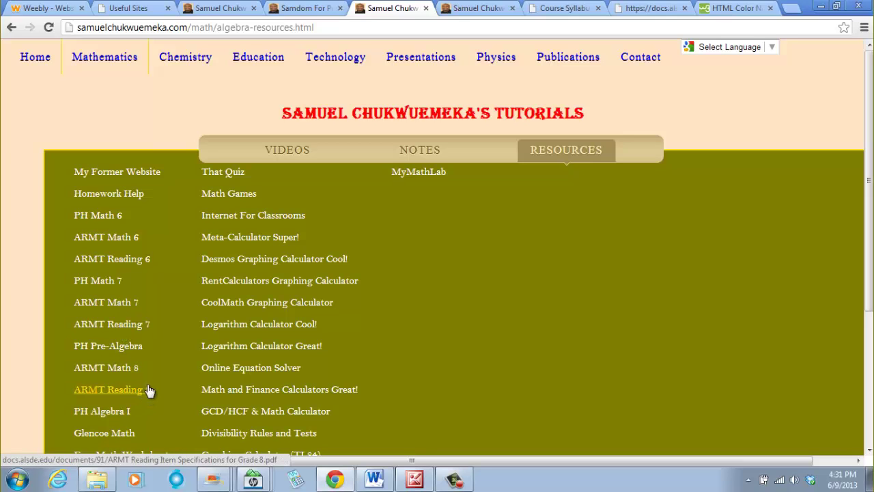
left_click(121, 368)
left_click(499, 32)
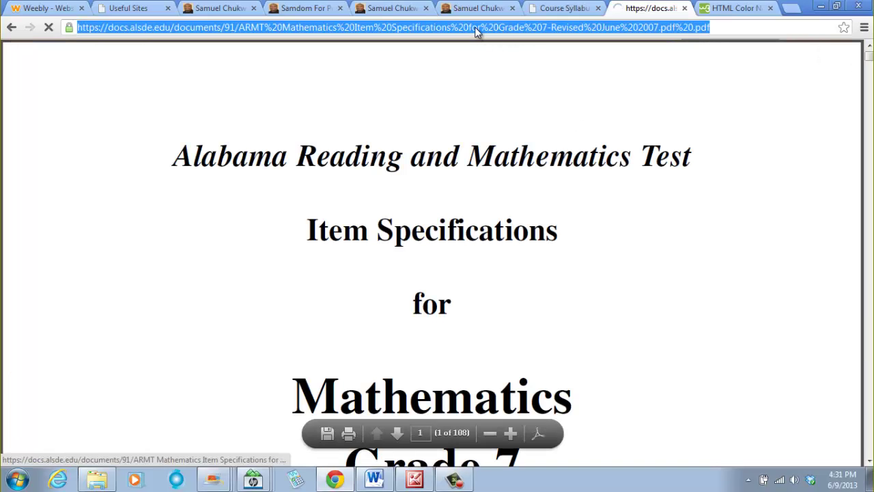
right_click(475, 27)
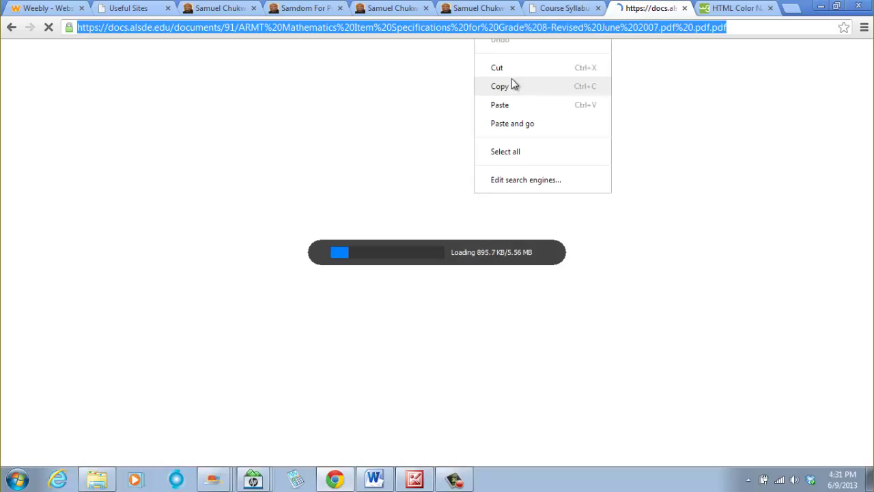
Return to the Weebly editor and link "ARMT Math 8" to the copied Grade 8 PDF address, opening in a new window.
left_click(58, 12)
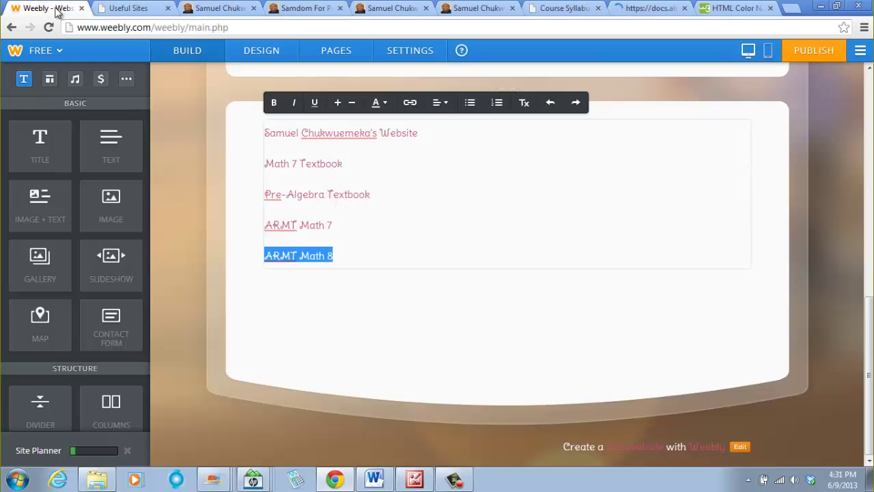
left_click(410, 103)
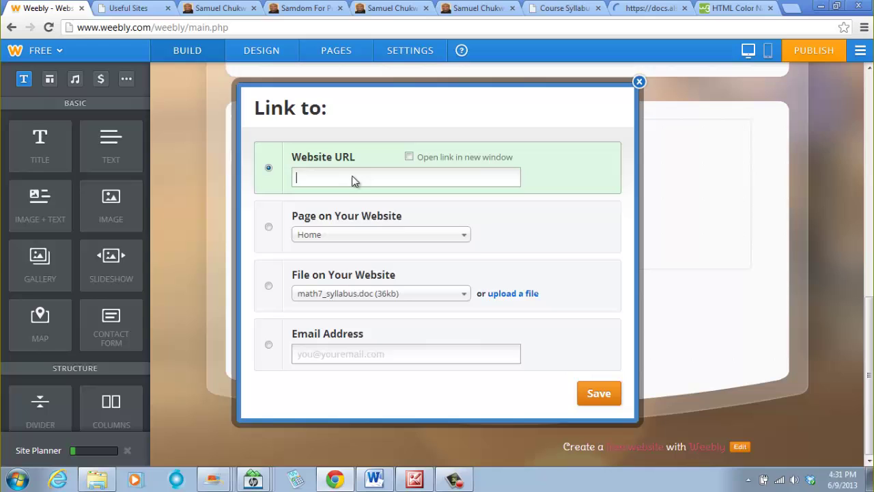
right_click(350, 176)
left_click(393, 273)
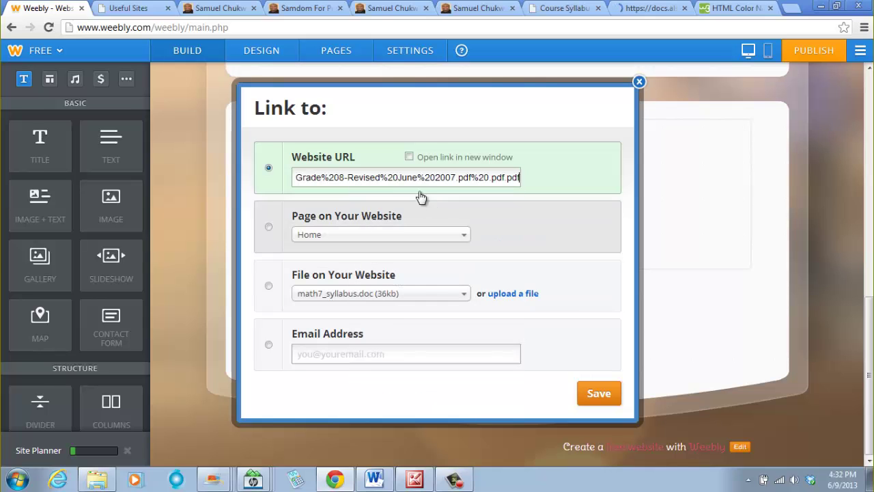
left_click(409, 157)
left_click(594, 394)
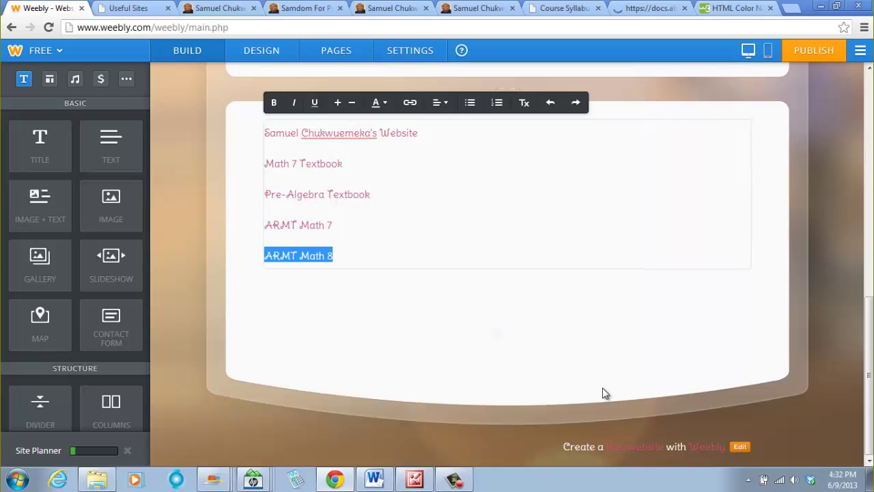
Check the link target of "ARMT Math 8" in the list of resources.
left_click(410, 249)
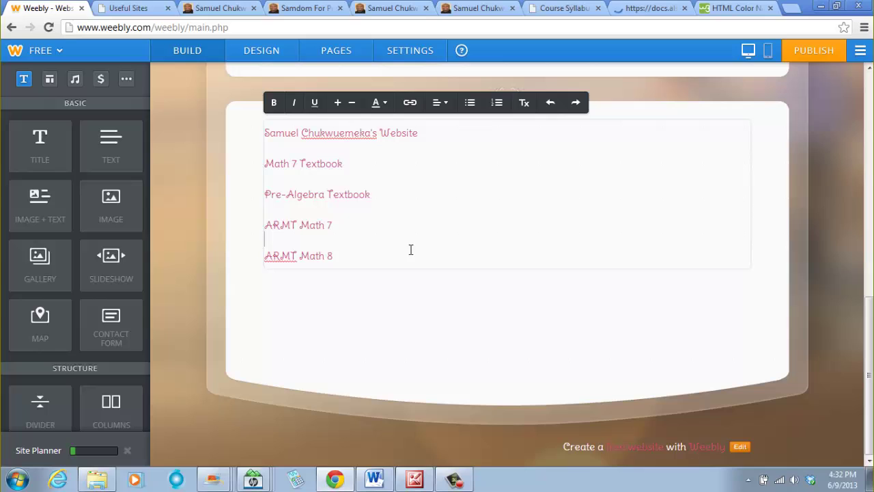
left_click(314, 257)
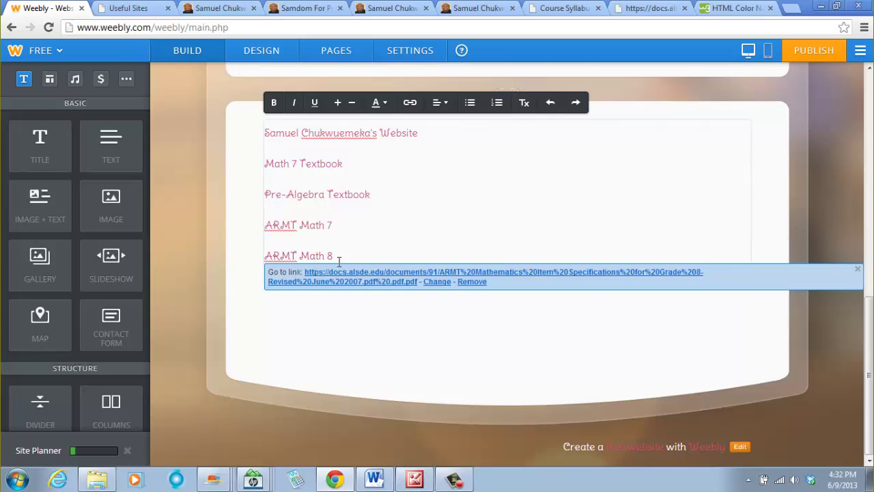
left_click(385, 318)
Publish the website and reload the live Useful Sites page to check the updated resource links.
scroll(362, 129, "up", 5)
scroll(533, 283, "down", 1)
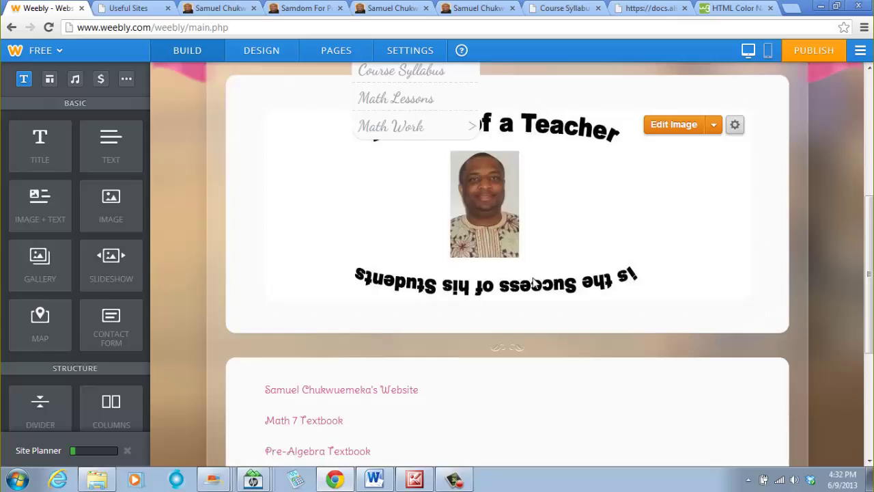
scroll(530, 270, "down", 4)
scroll(592, 267, "up", 4)
scroll(713, 166, "down", 2)
scroll(752, 116, "up", 2)
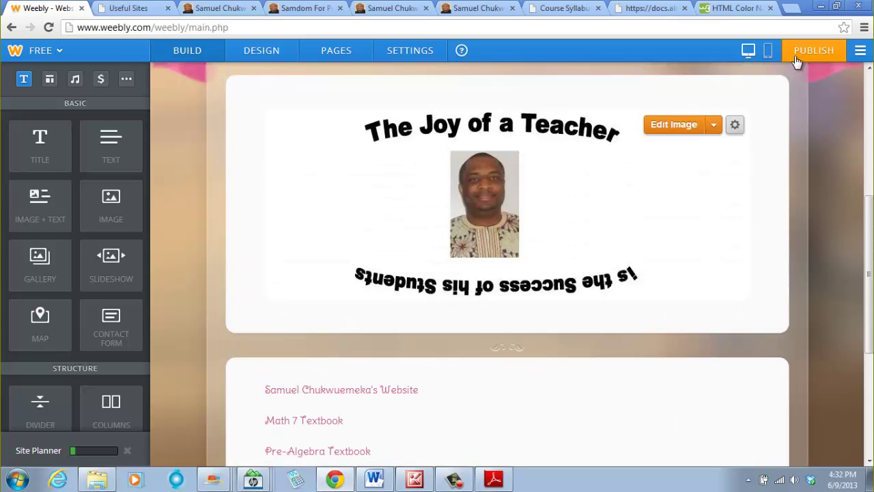
left_click(803, 54)
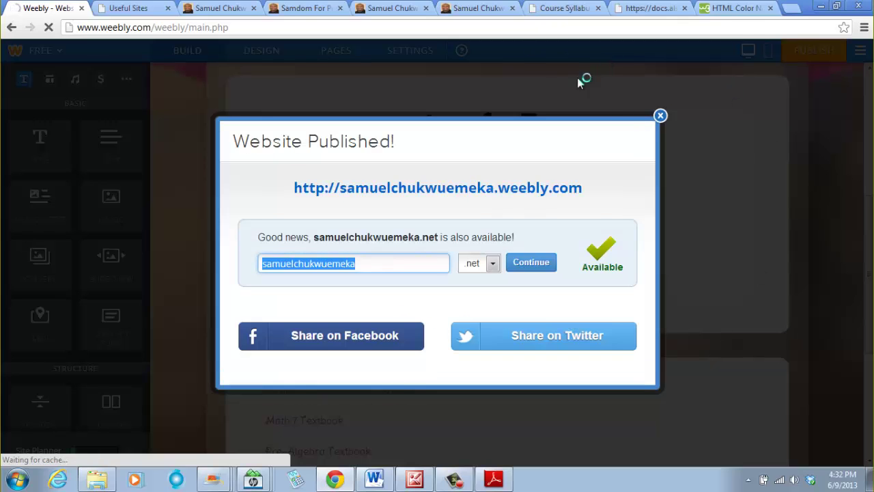
left_click(660, 116)
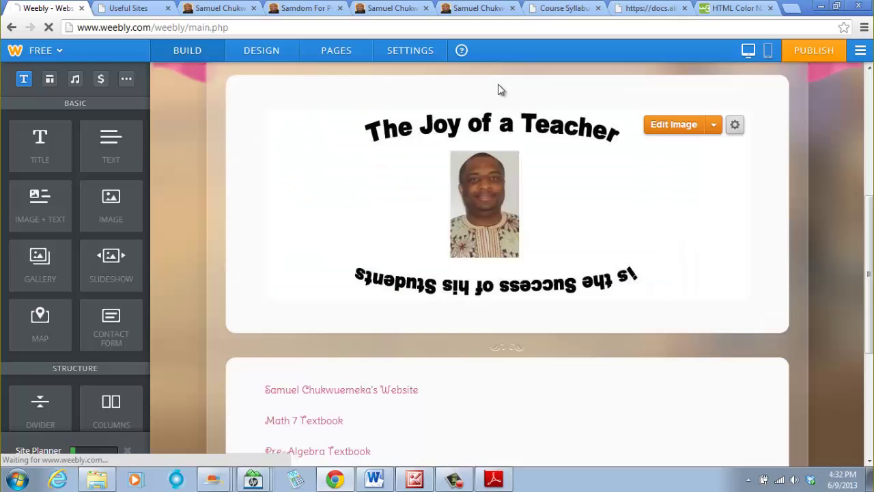
left_click(140, 9)
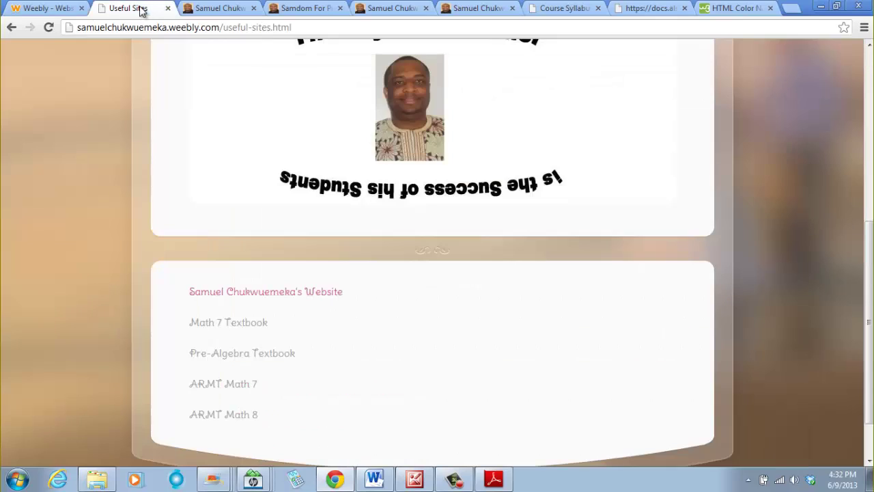
left_click(49, 29)
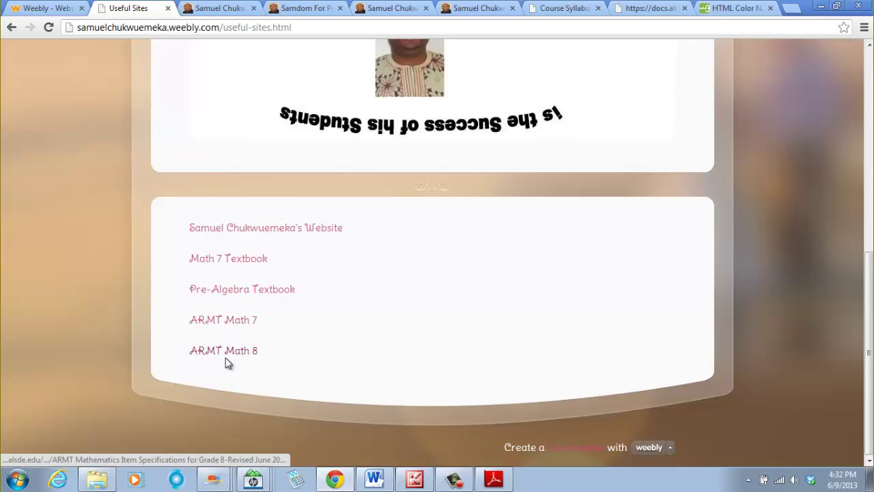
Return to the Weebly editor and review the Useful Sites page from the resource list up to the site header.
left_click(41, 8)
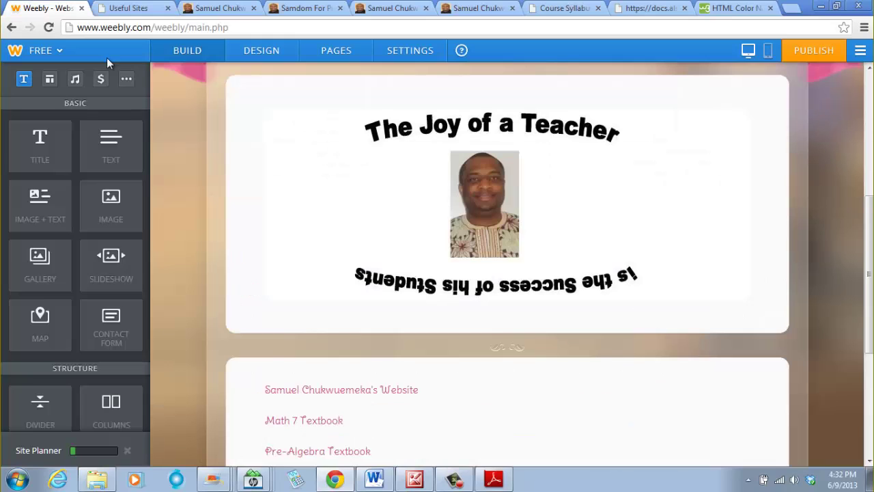
scroll(301, 218, "down", 4)
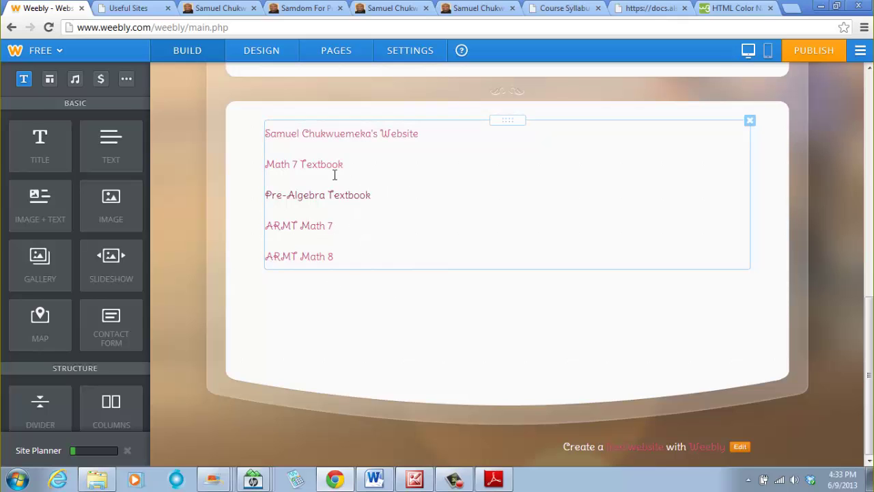
scroll(476, 242, "up", 7)
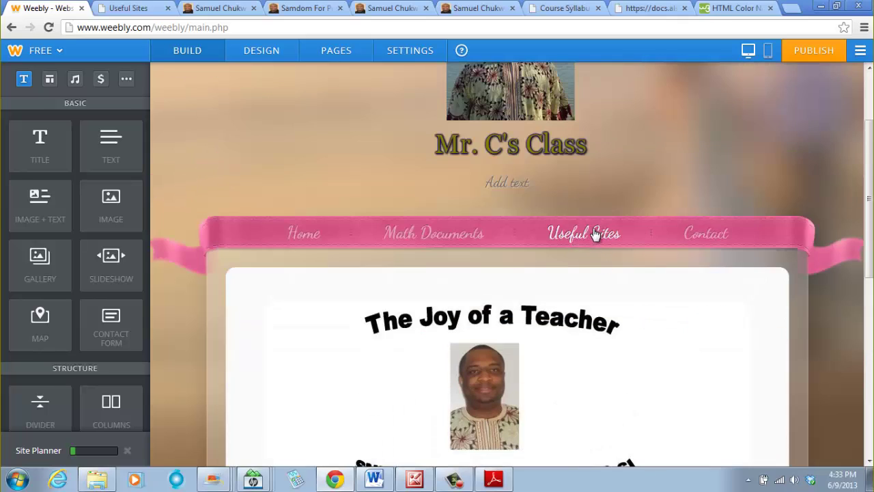
scroll(756, 370, "down", 7)
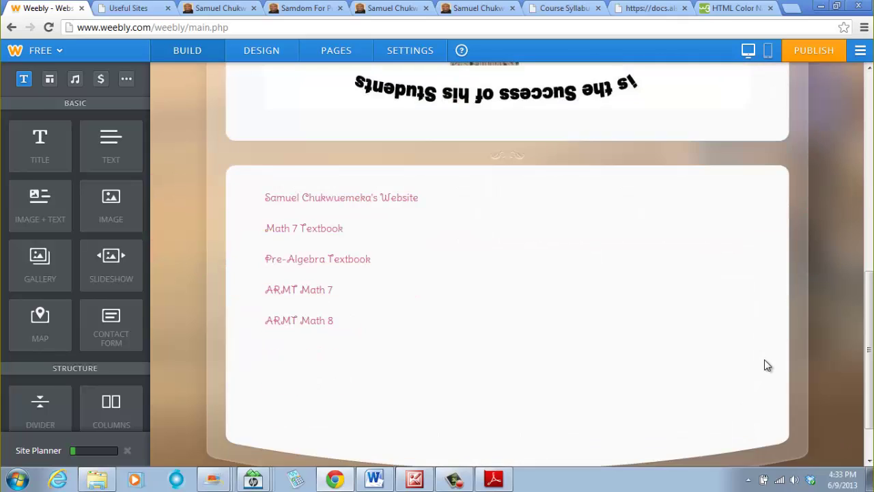
scroll(358, 343, "up", 7)
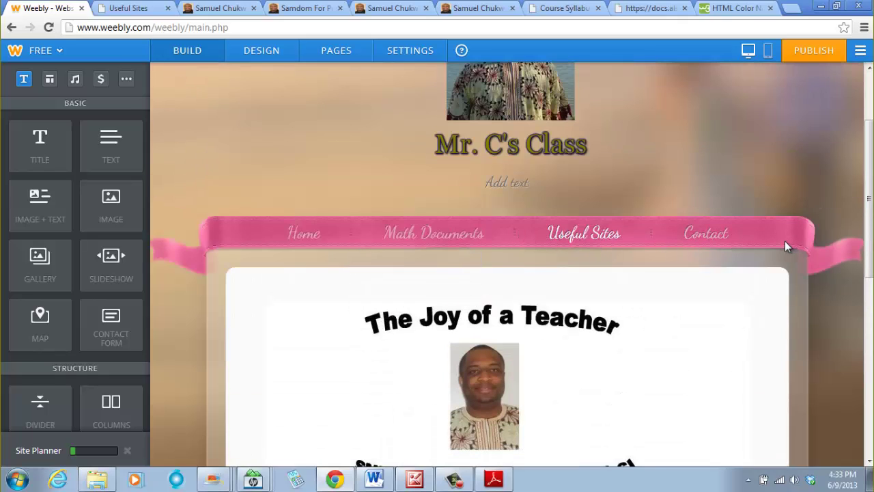
scroll(605, 335, "up", 2)
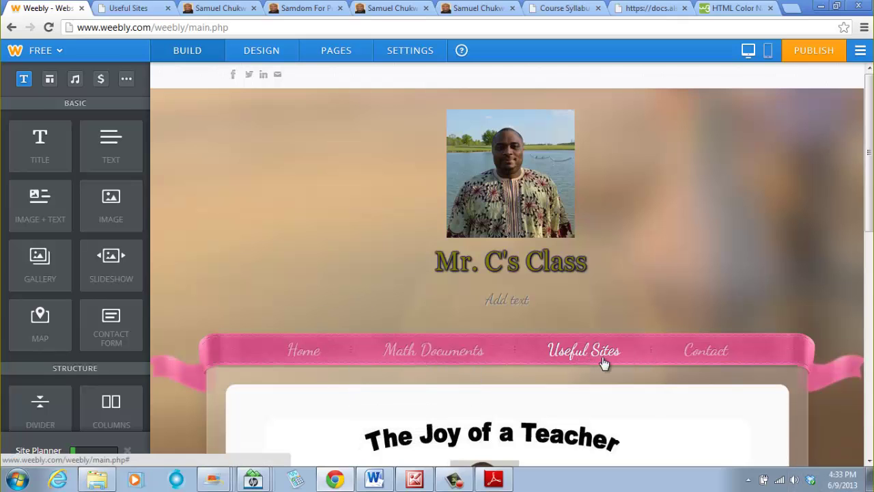
scroll(584, 396, "down", 8)
scroll(601, 267, "up", 5)
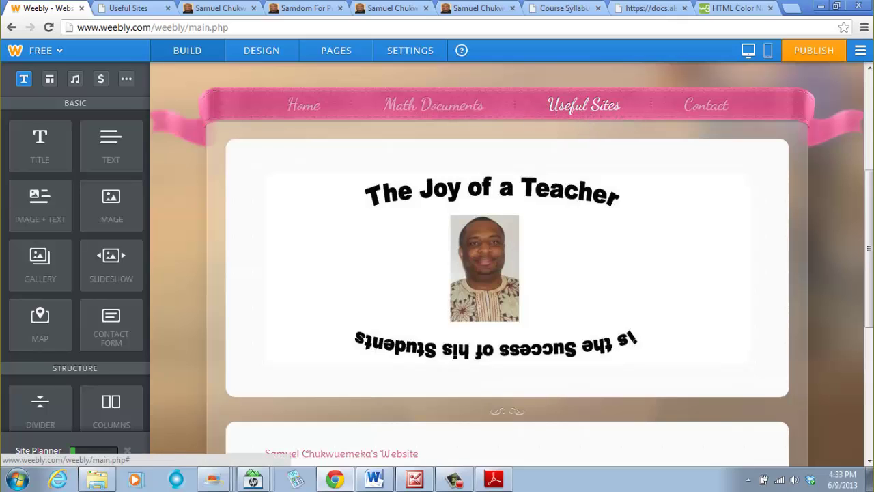
scroll(257, 198, "up", 4)
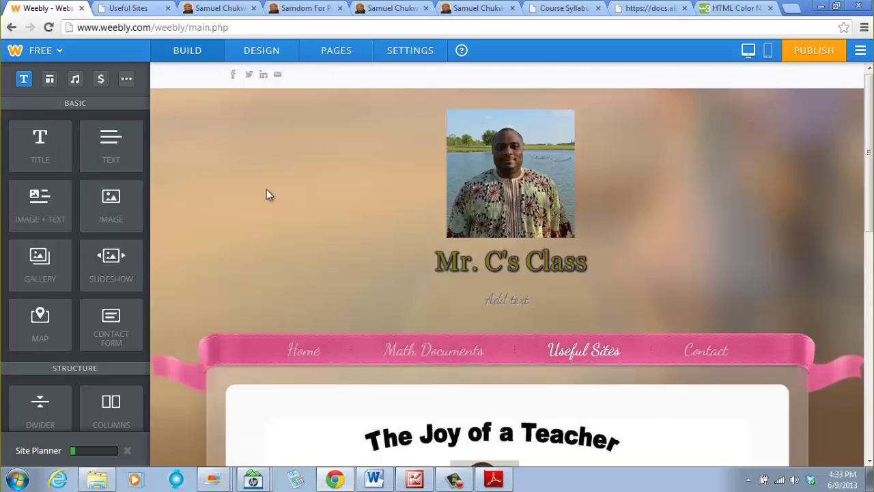
View the site's page structure and the types of page that can be added, without adding one.
left_click(329, 57)
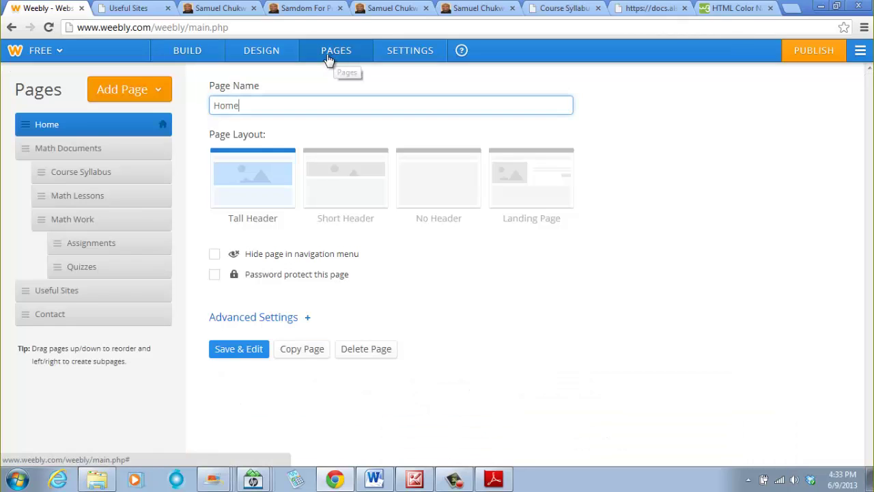
left_click(137, 96)
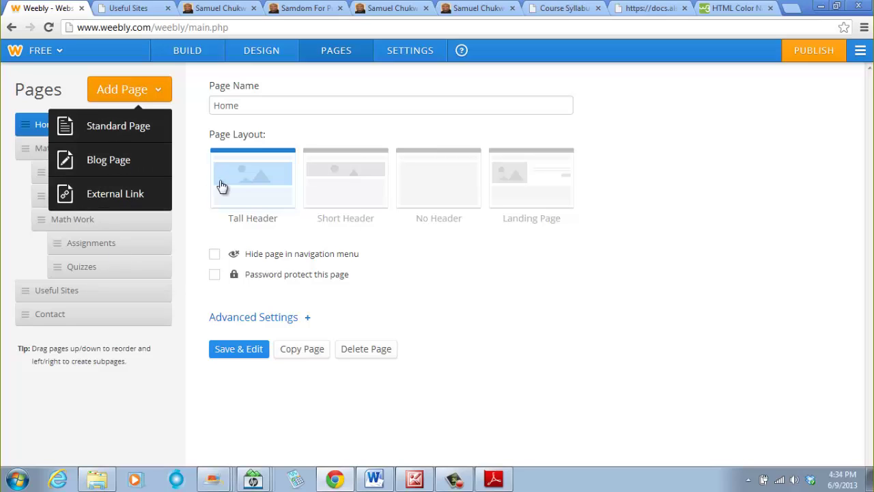
left_click(582, 305)
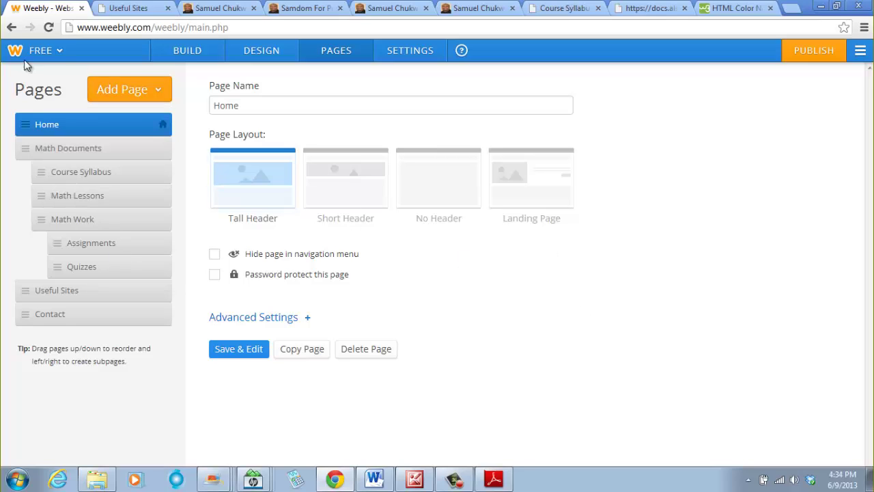
Go back to the page builder and look over the Useful Sites page's header, navigation, banner image and links.
left_click(201, 50)
scroll(489, 217, "down", 5)
scroll(489, 220, "down", 3)
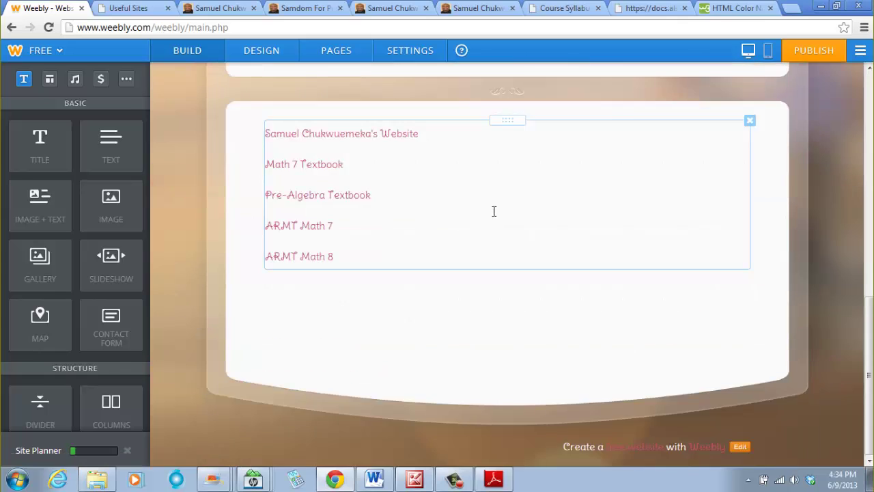
scroll(499, 215, "up", 8)
scroll(512, 210, "down", 4)
scroll(510, 210, "up", 4)
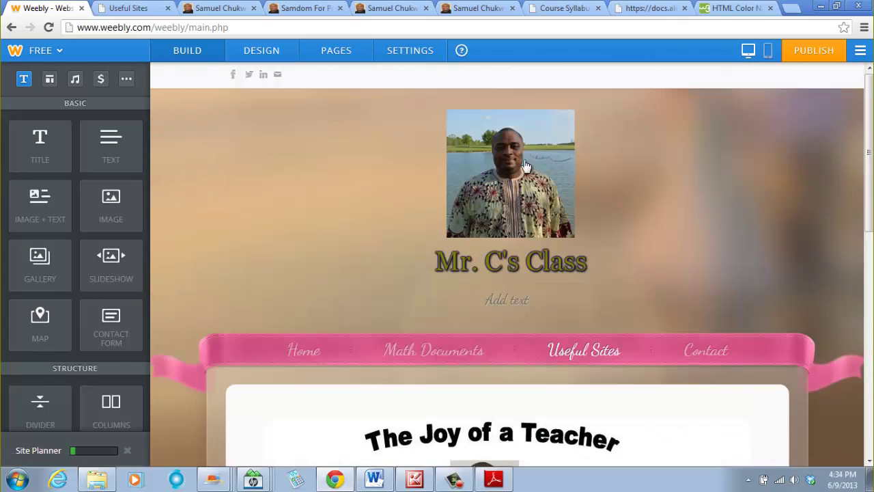
scroll(523, 246, "down", 6)
scroll(500, 228, "up", 3)
scroll(501, 227, "down", 1)
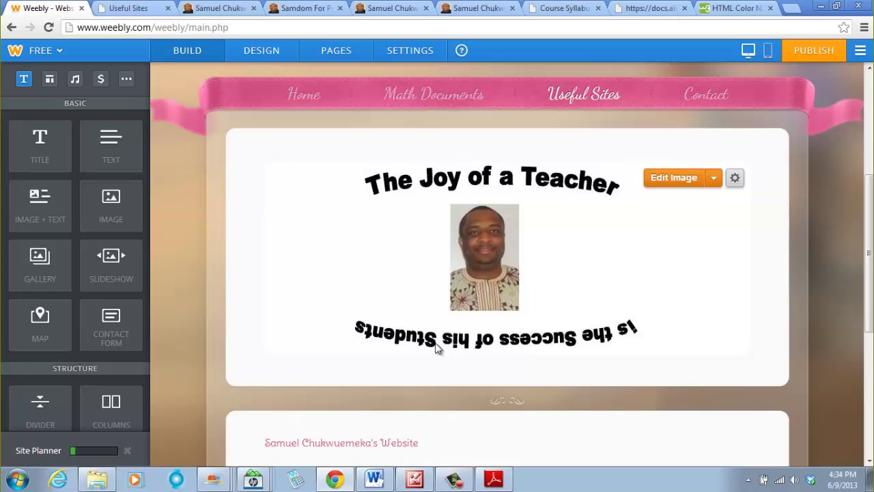